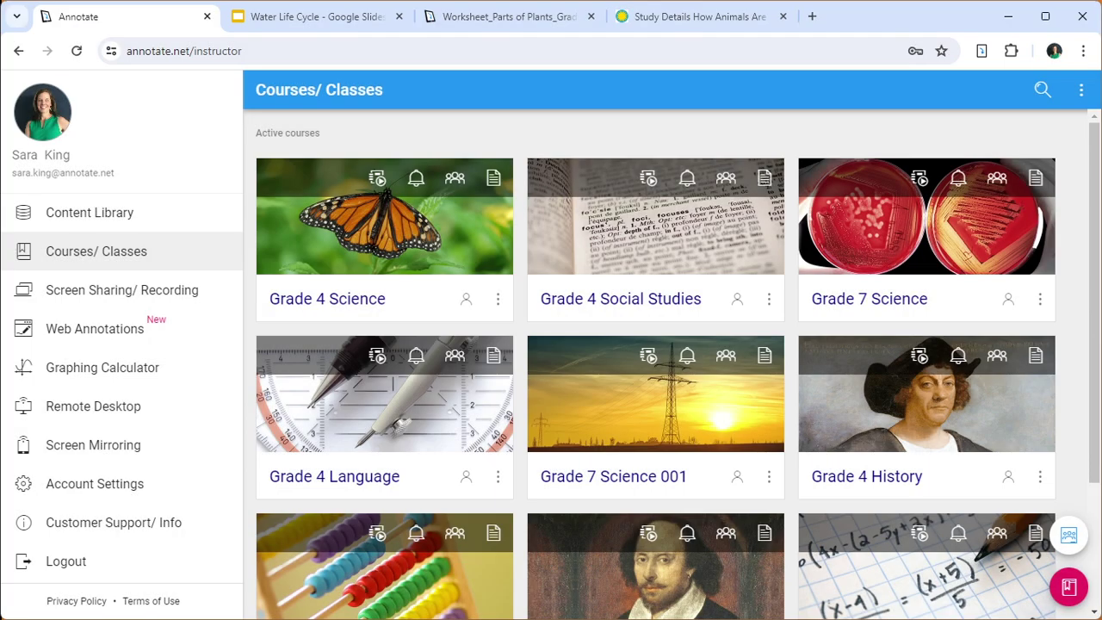
Look through the open Water Life Cycle slides, the parts of plants worksheet and the Smithsonian article on restoring forests
click(311, 21)
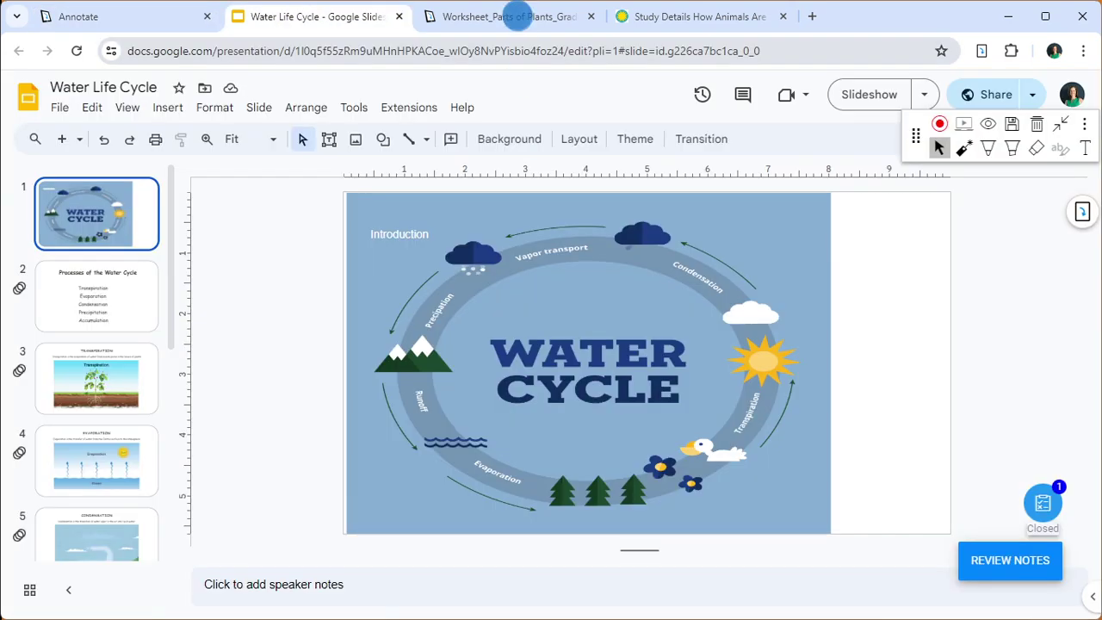
click(518, 17)
click(659, 21)
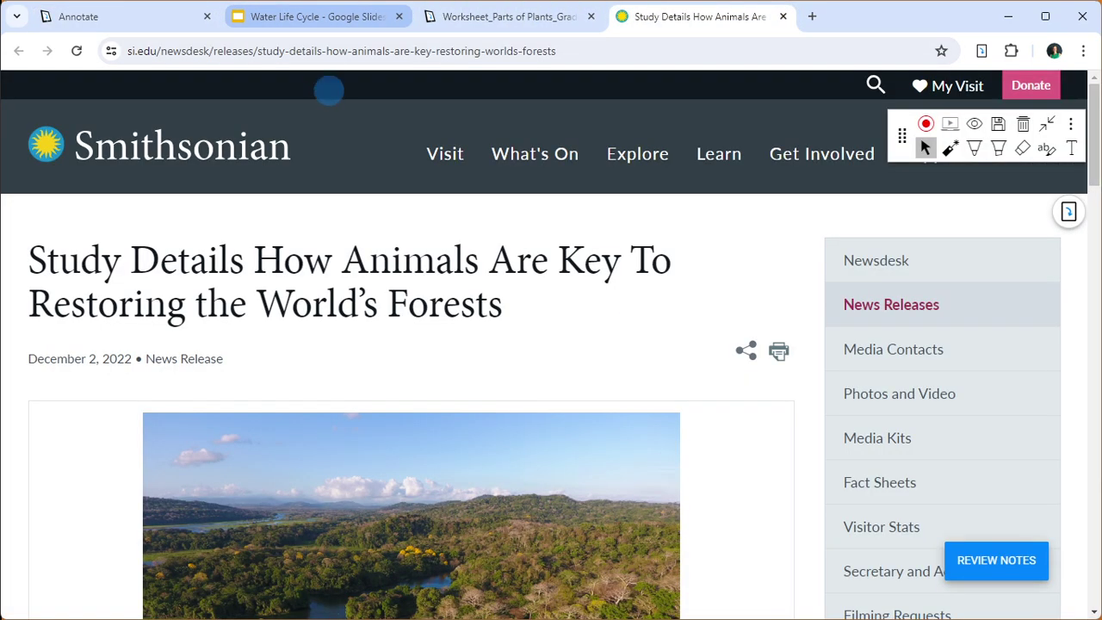
click(320, 19)
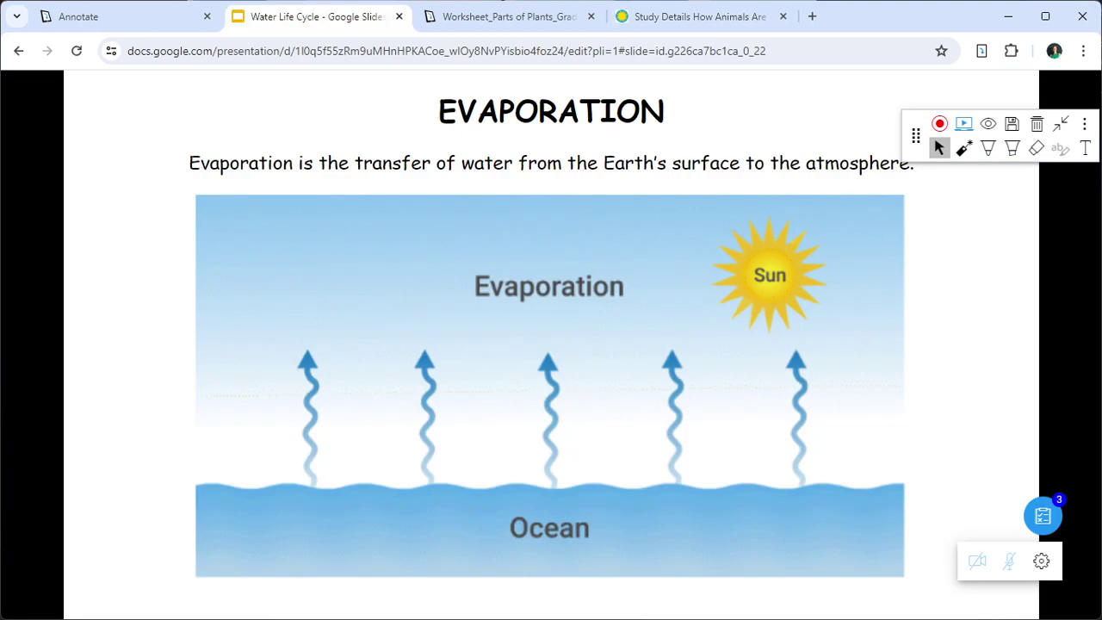
Open the Evaporation slide's interactive questions and ask them to the students immediately
click(1042, 514)
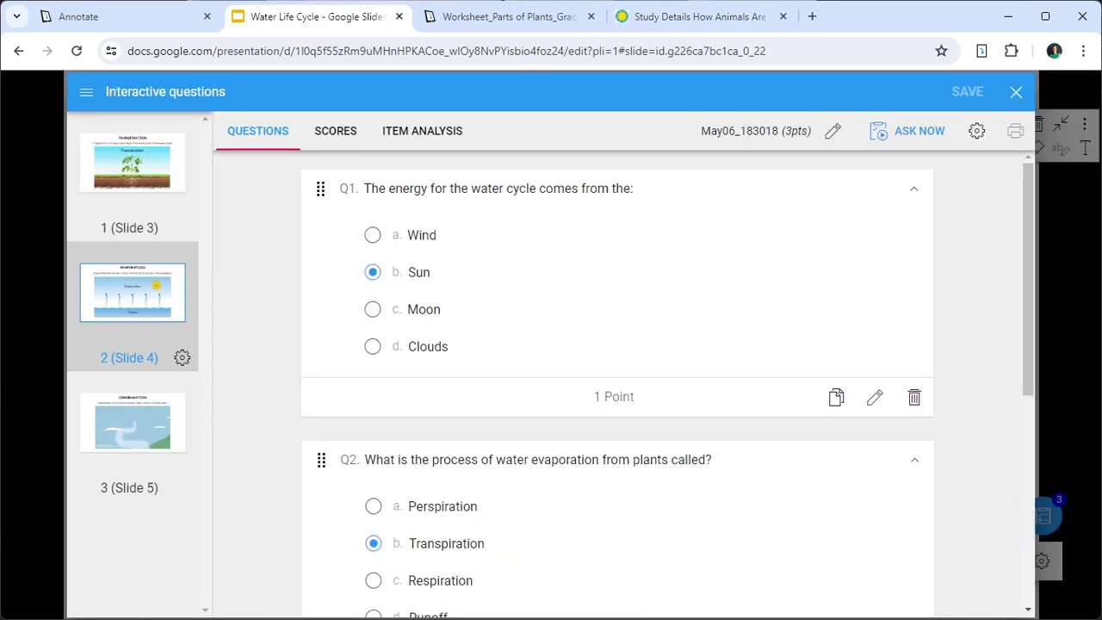
click(910, 129)
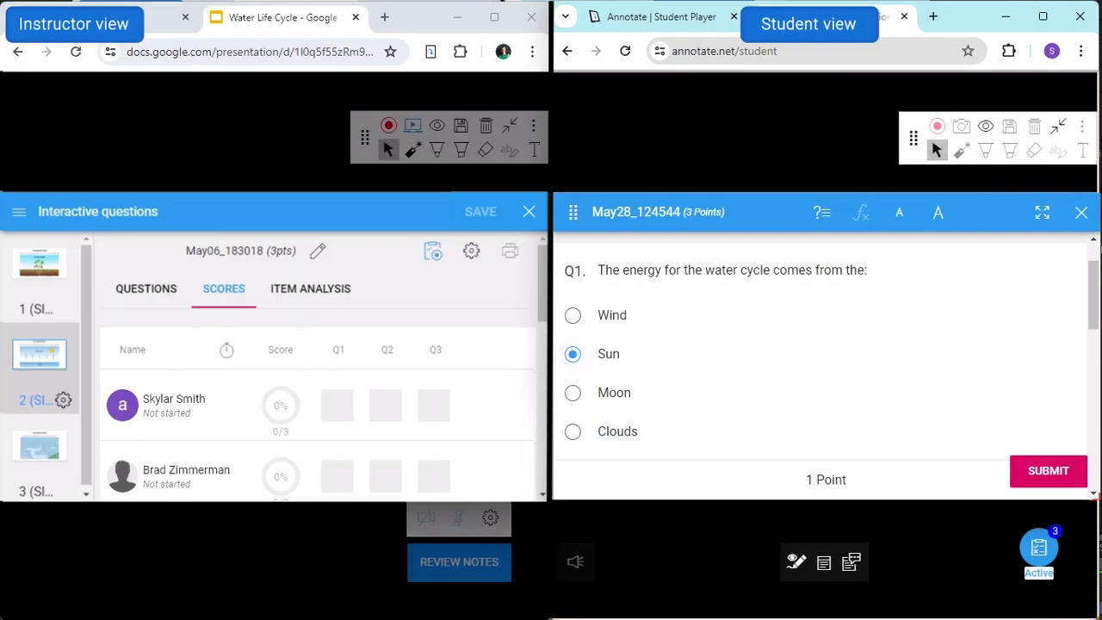
Answer the remaining questions in the student view, choosing True for the cloudless-day question, and submit the answers
scroll(822, 361, down, 4)
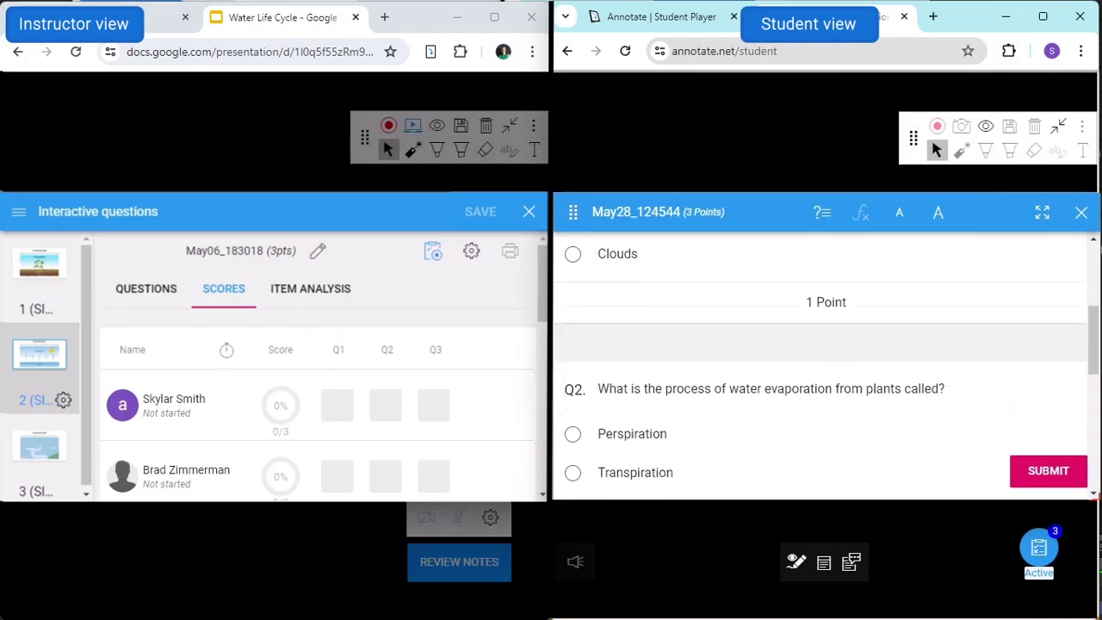
click(573, 375)
scroll(822, 362, down, 5)
click(573, 342)
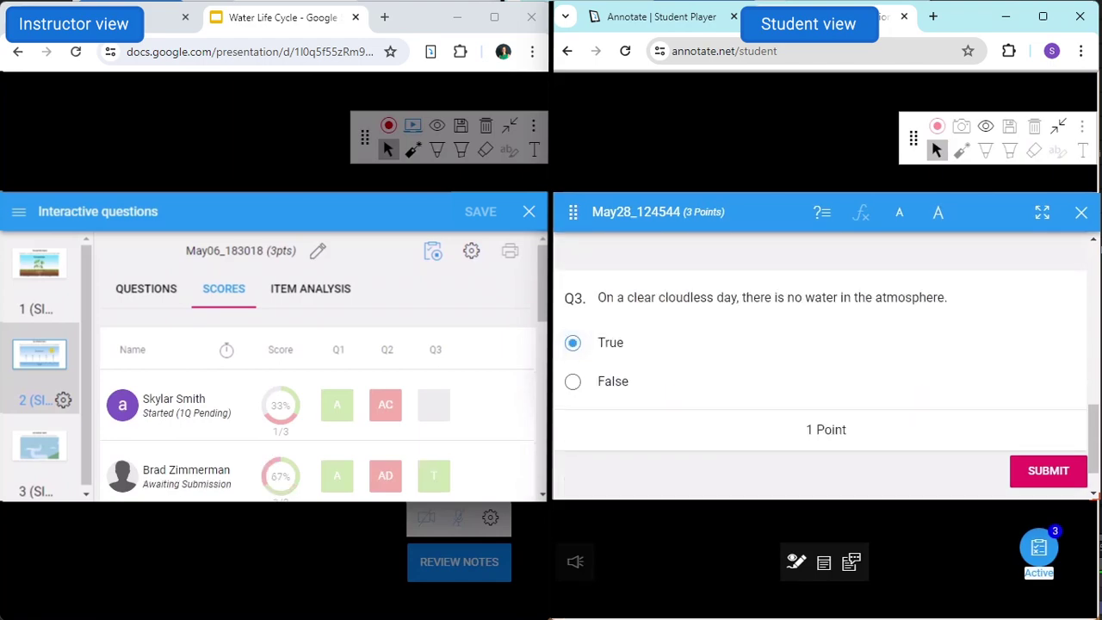
click(1047, 470)
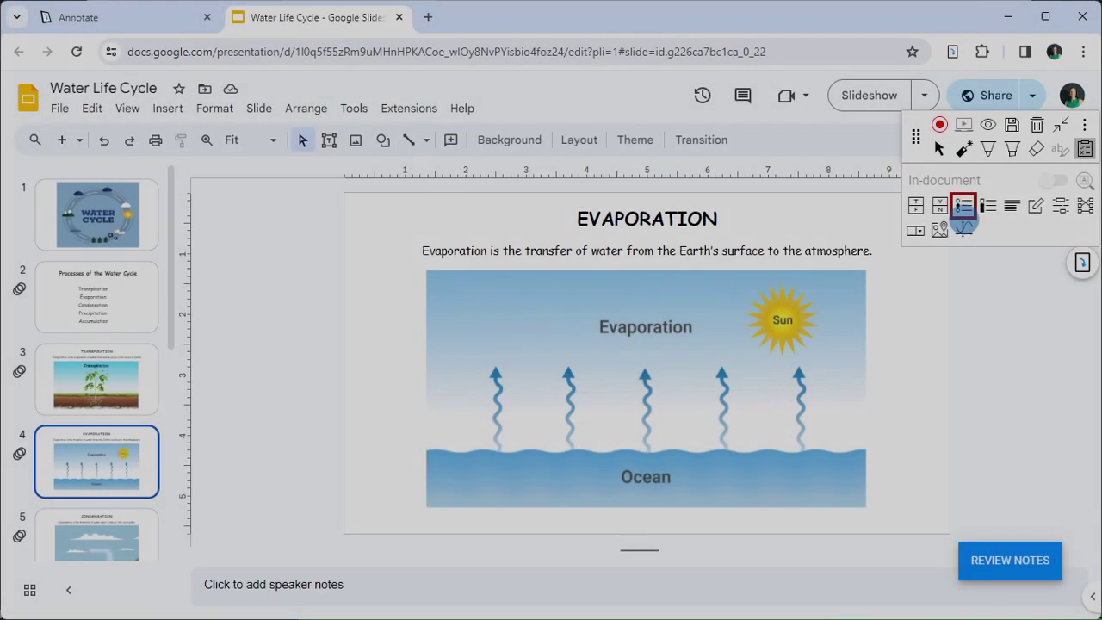
On the Evaporation slide, add a multiple-choice question "The energy for the water cycle comes from the:" with Wind, Sun (correct), Moon and Clouds
click(963, 222)
text(The energy for the water cycle comes from the:)
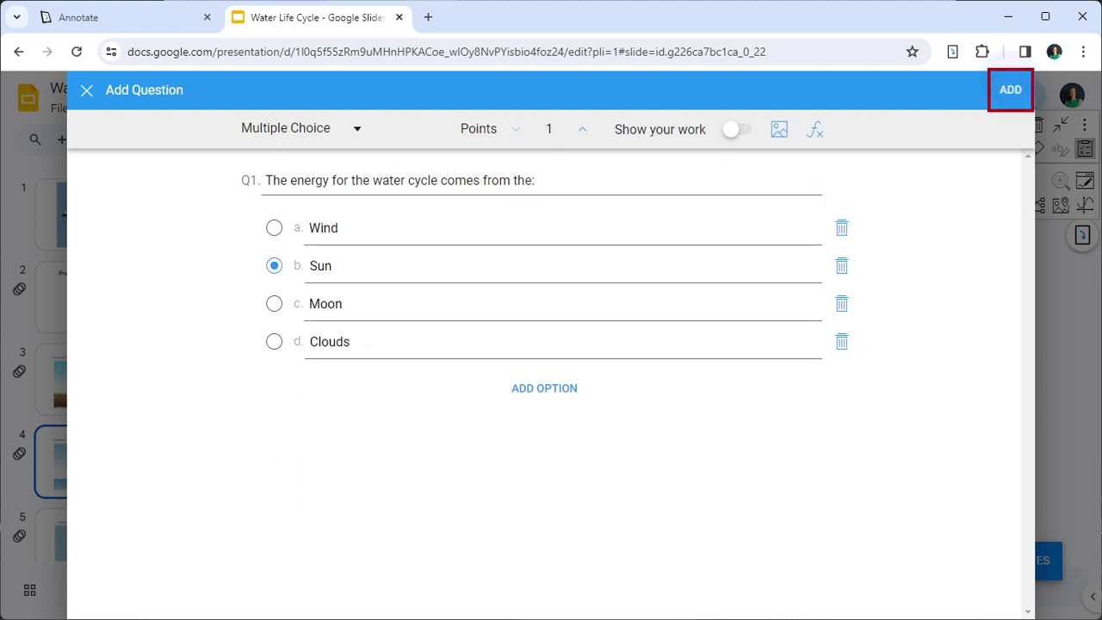
click(1009, 89)
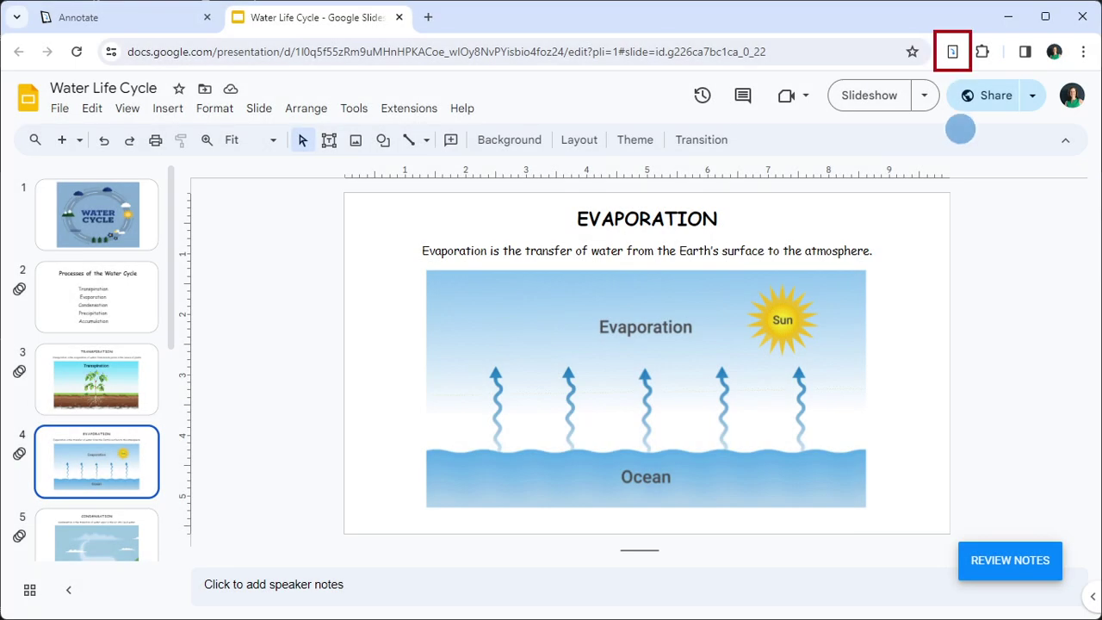
Launch the Annotate extension on the Evaporation slide and begin a multiple-choice interactive question
click(952, 52)
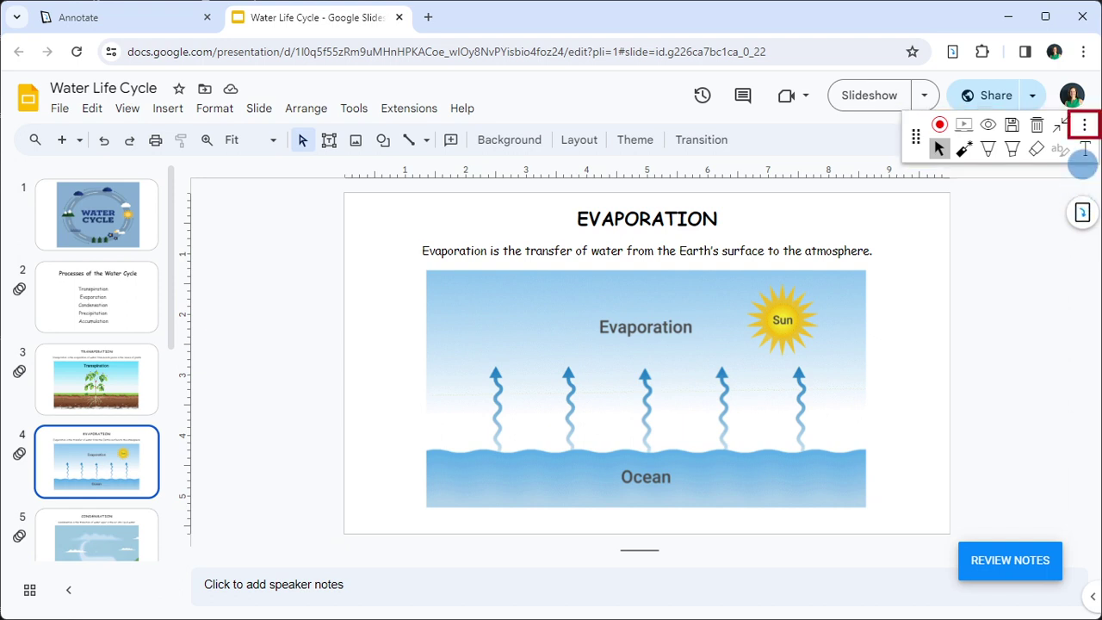
click(1083, 125)
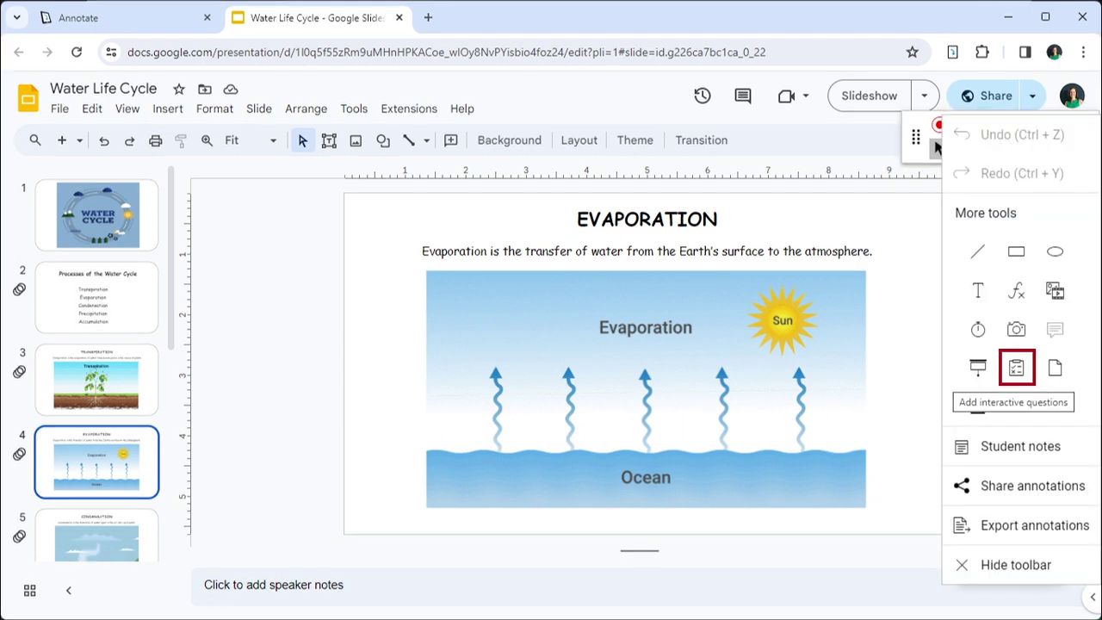
click(1015, 368)
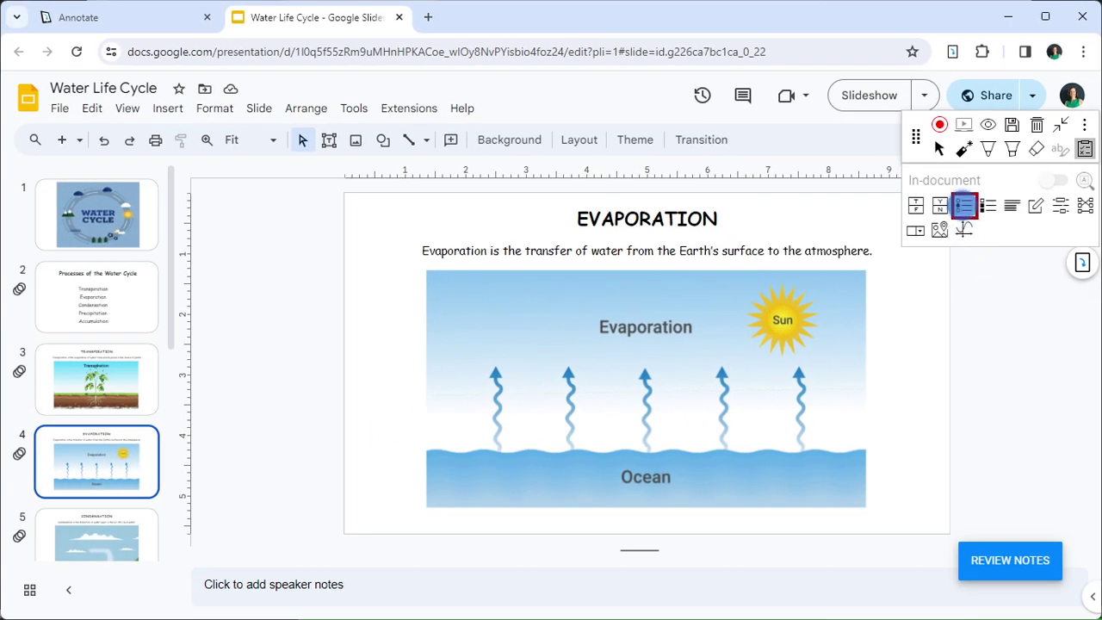
click(963, 205)
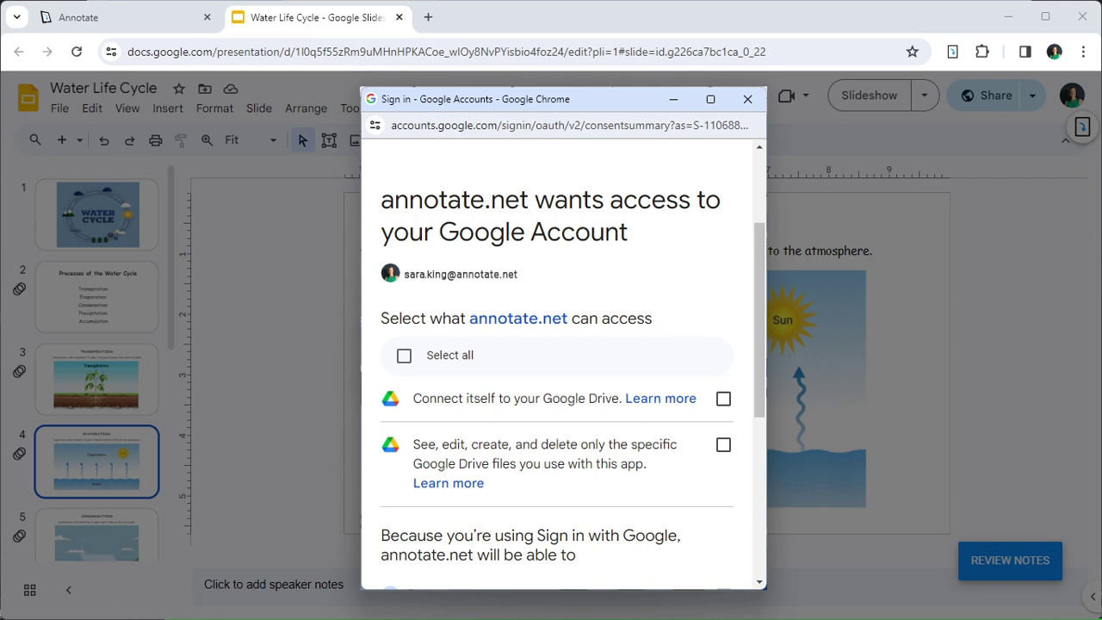
Grant annotate.net all the requested Google Drive permissions and continue
click(404, 354)
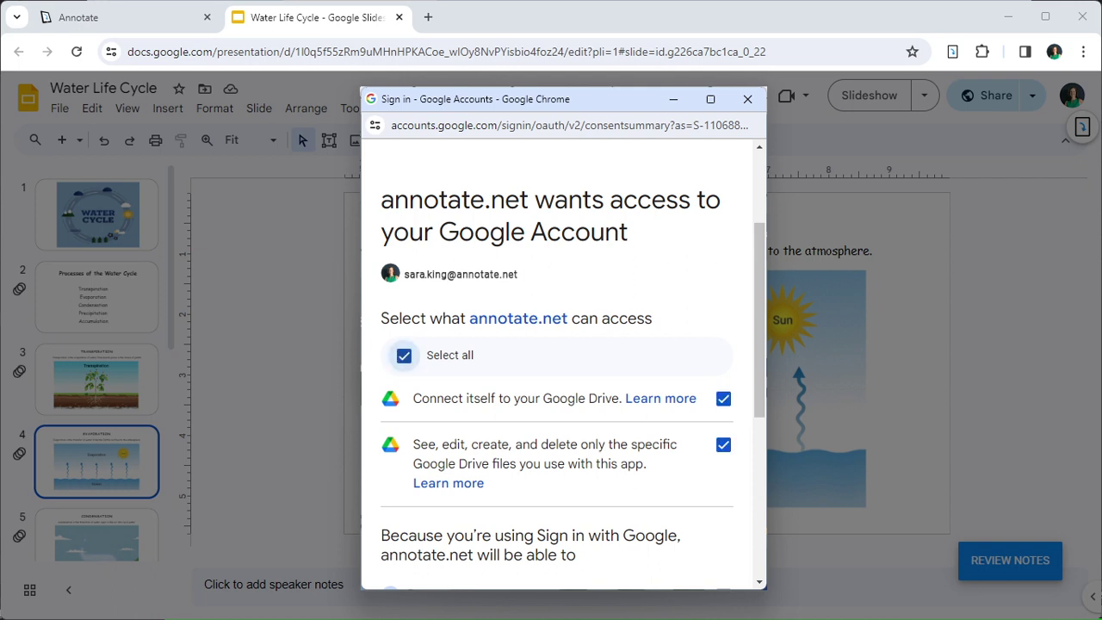
scroll(634, 421, down, 5)
click(634, 430)
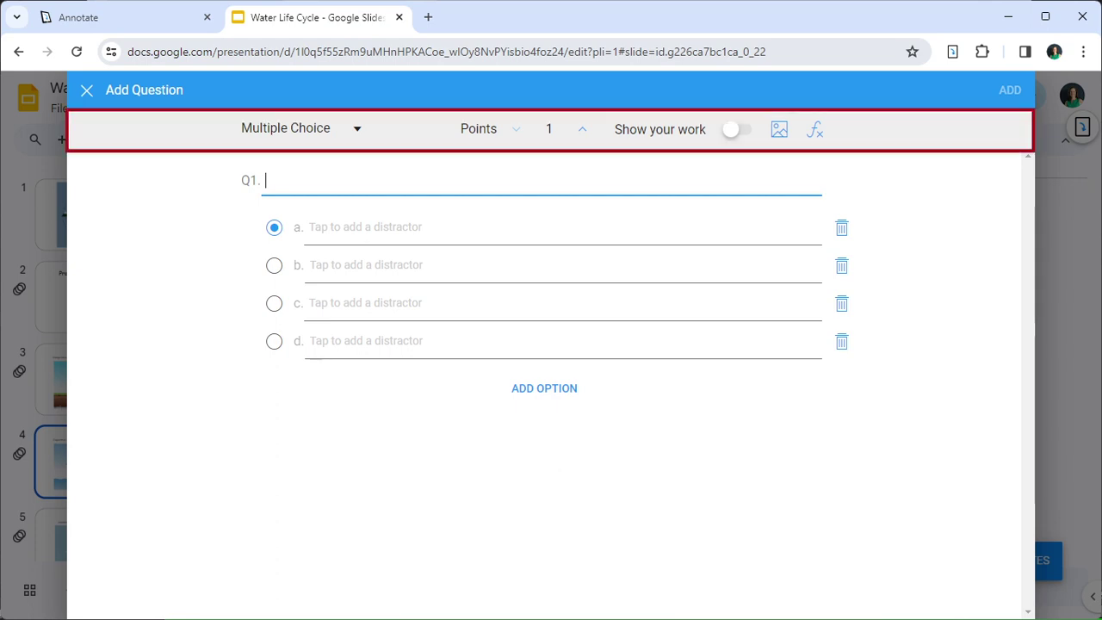
Examine the new question's settings for question type, student workspace, image insertion and equation entry, keeping Multiple Choice
click(357, 128)
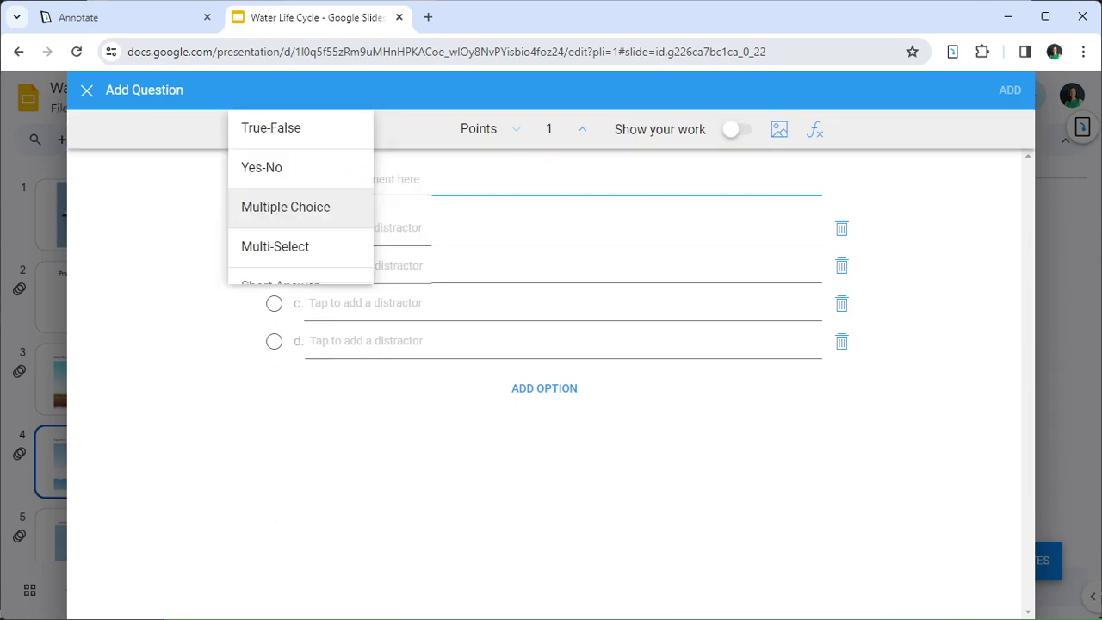
click(281, 204)
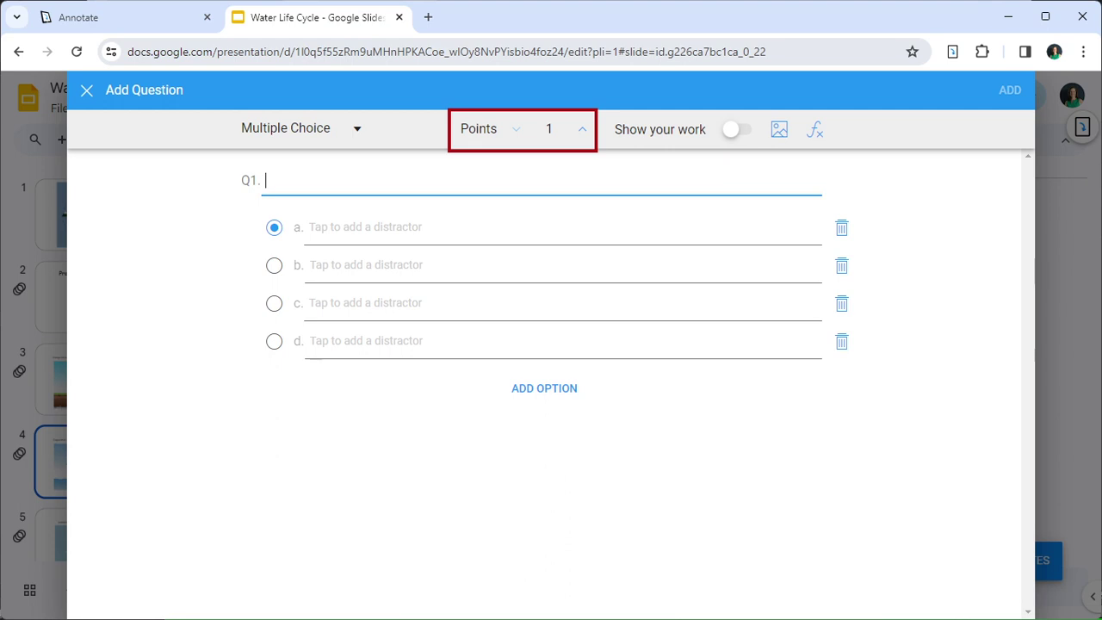
click(732, 129)
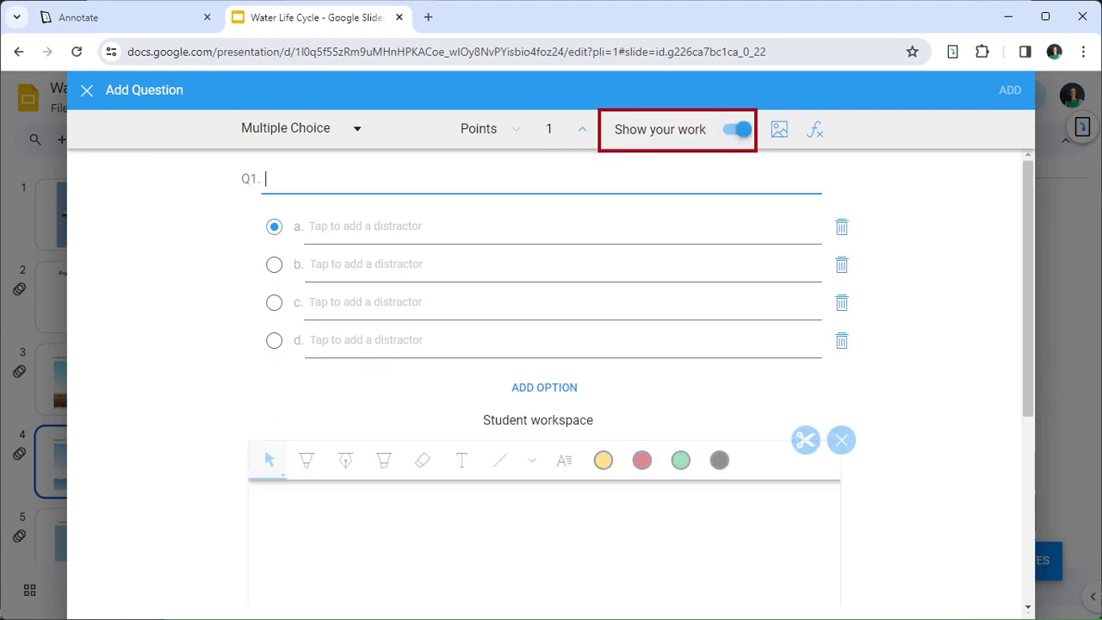
click(734, 129)
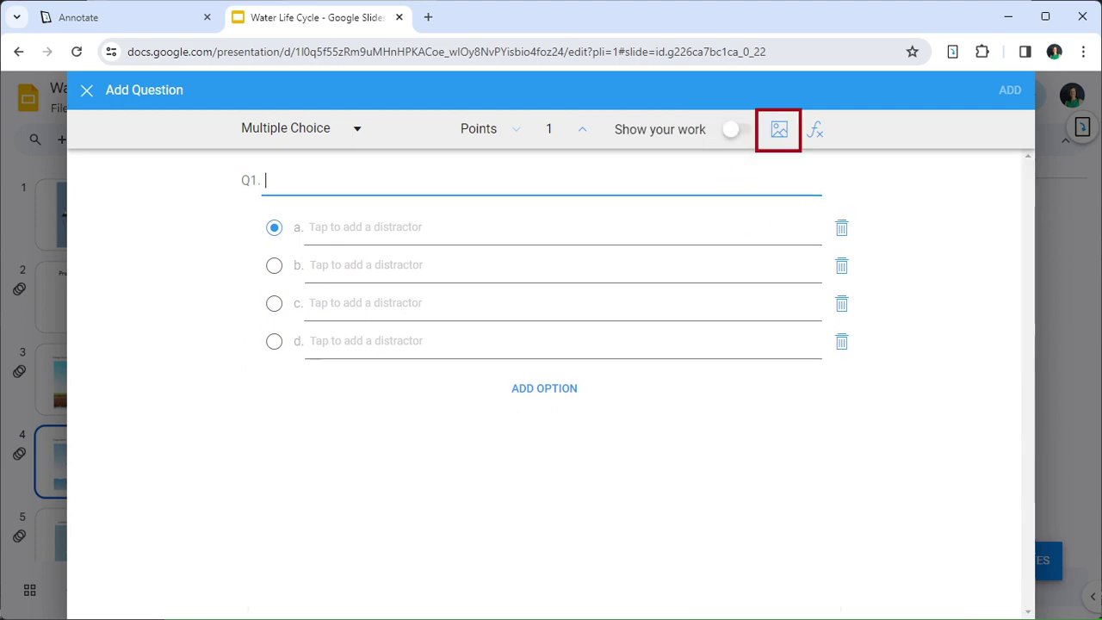
click(778, 129)
click(288, 90)
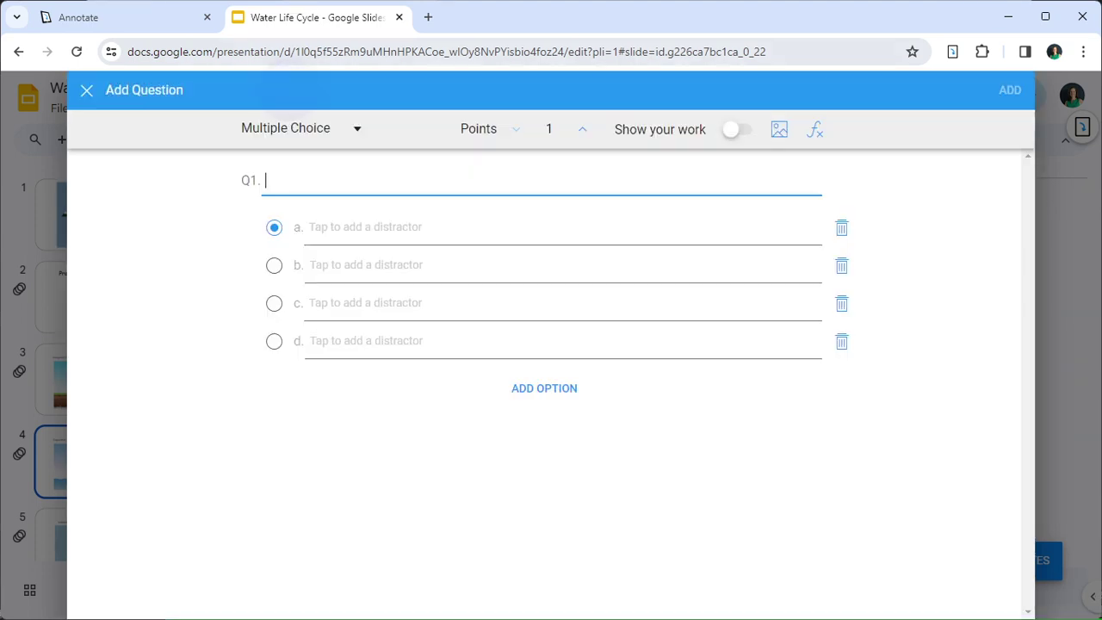
click(813, 129)
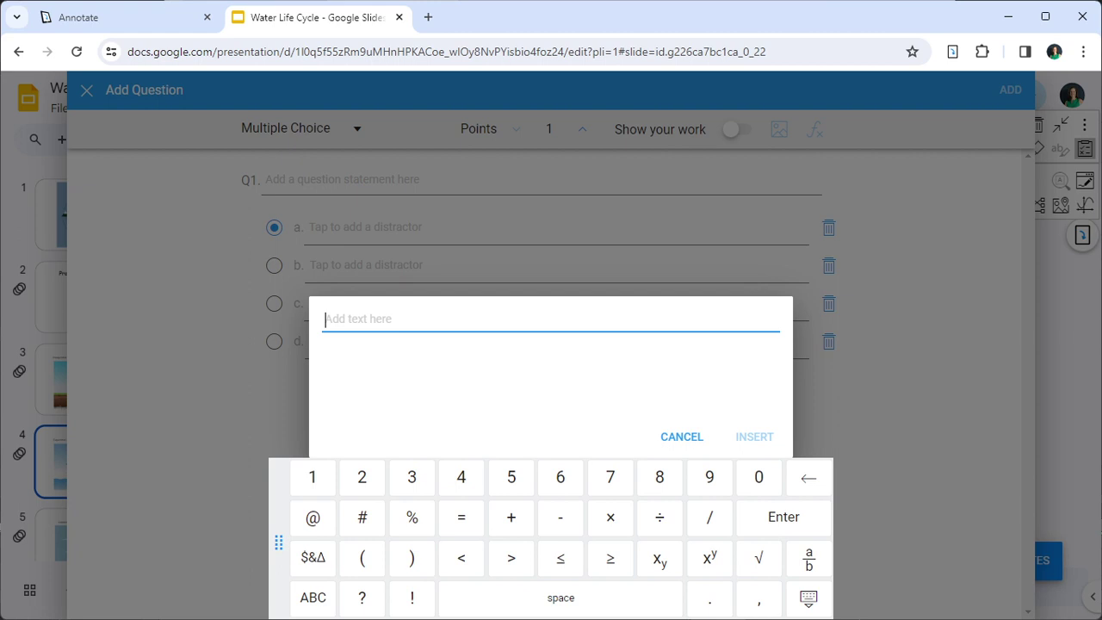
Add the one-point question "The energy for the water cycle comes from the:" with options Wind, Sun (correct), Moon and Clouds
click(344, 180)
text(The energy for the water cycle comes from the:)
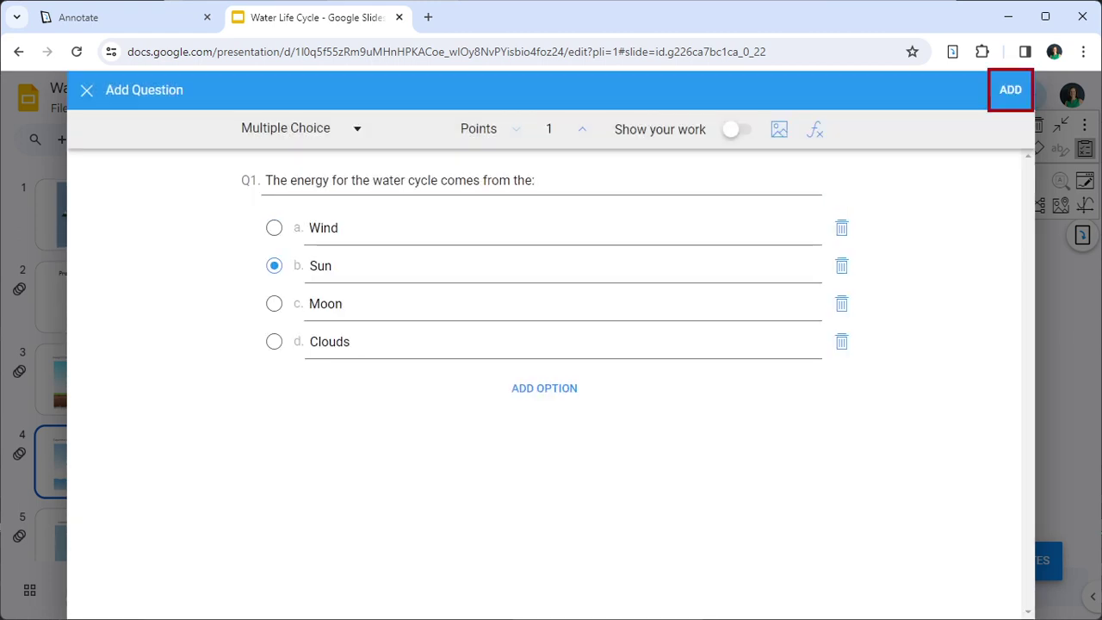
click(1009, 89)
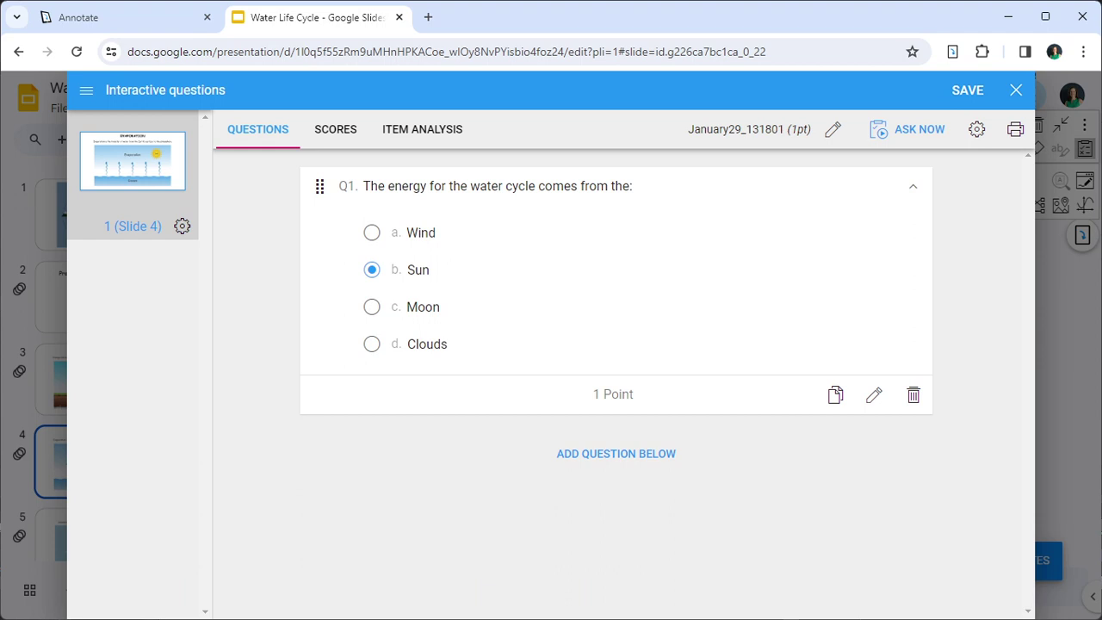
Add the one-point multiple-choice question "What is the process of water evaporation from plants called?" with options Perspiration, Transpiration (correct), Respiration and Runoff
click(618, 453)
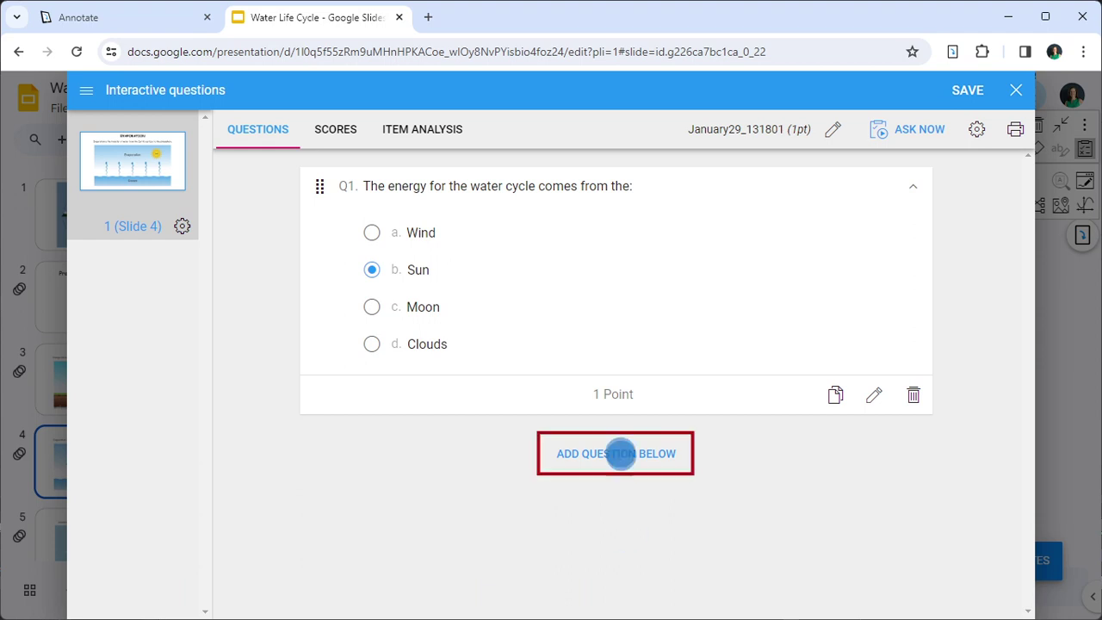
click(411, 218)
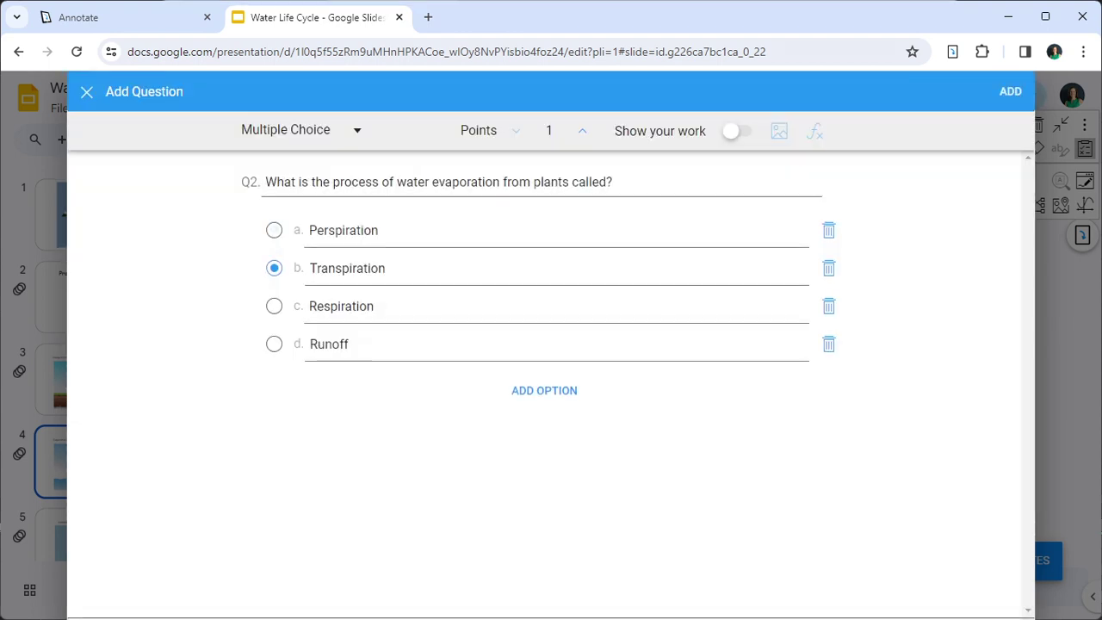
click(1009, 90)
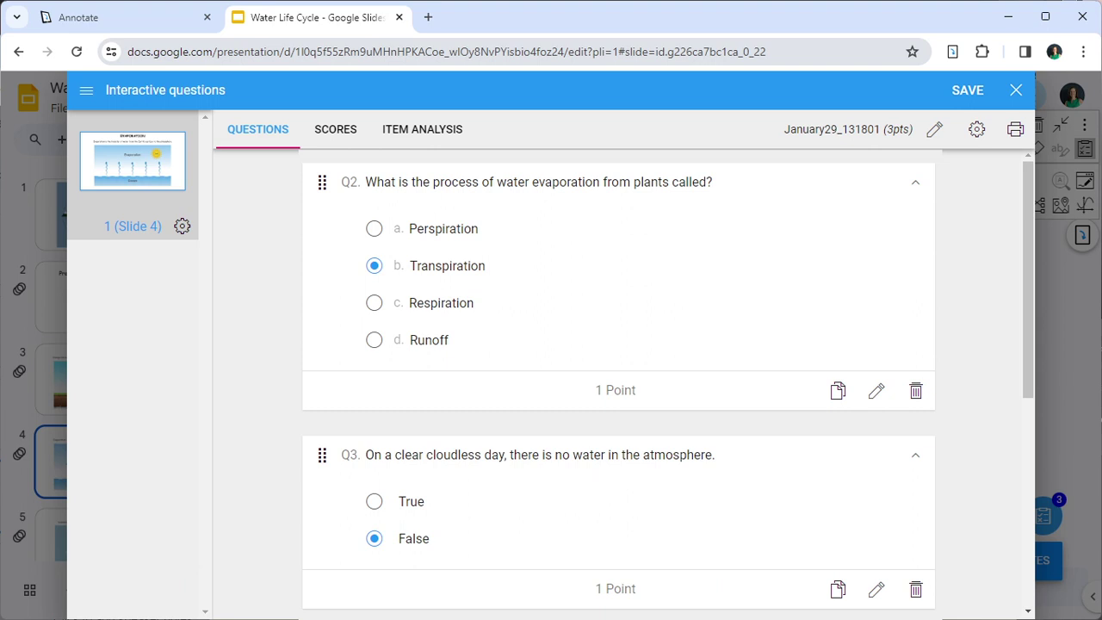
Save the Evaporation slide's interactive questions and return to the presentation
click(967, 90)
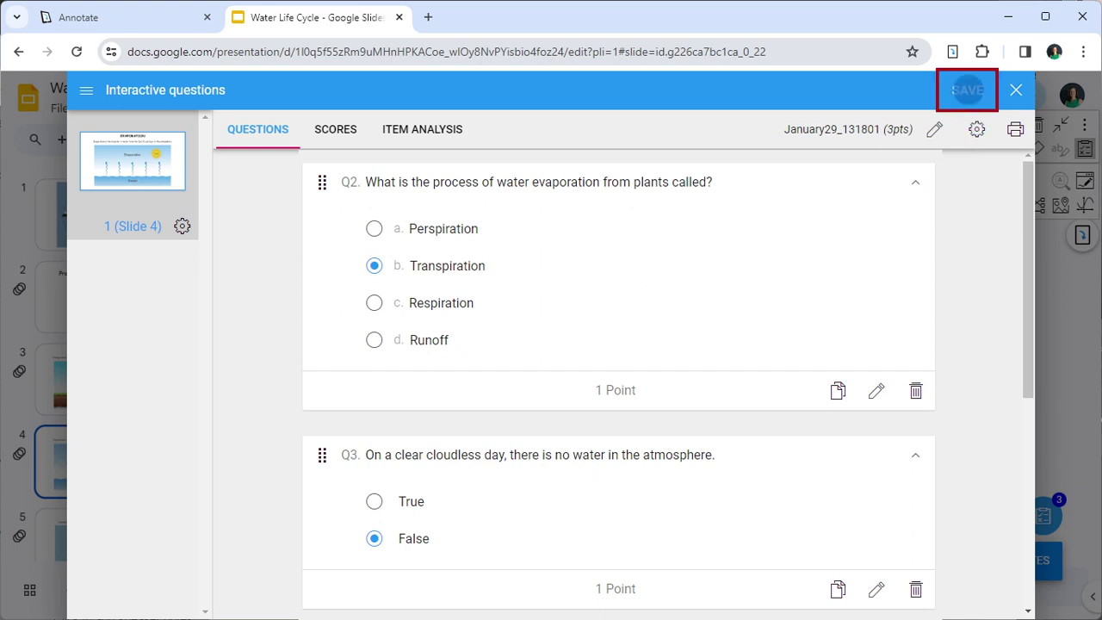
click(734, 423)
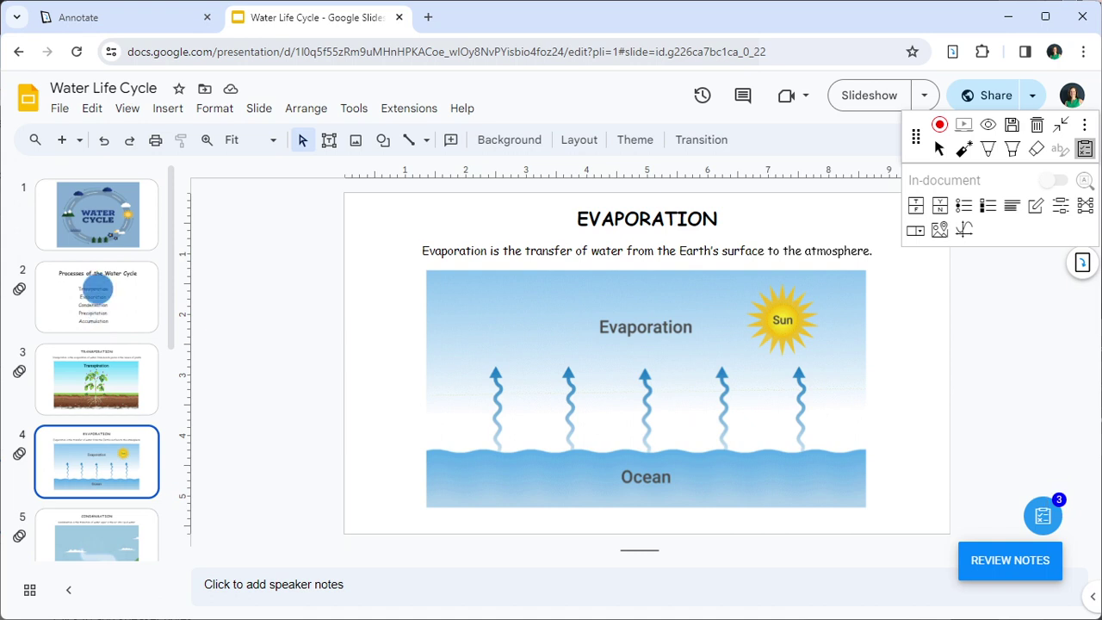
On the Transpiration slide, add and save the true-false question "Precipitation can be in various forms such as rain, snow, sleet, and hail." with True correct
click(96, 297)
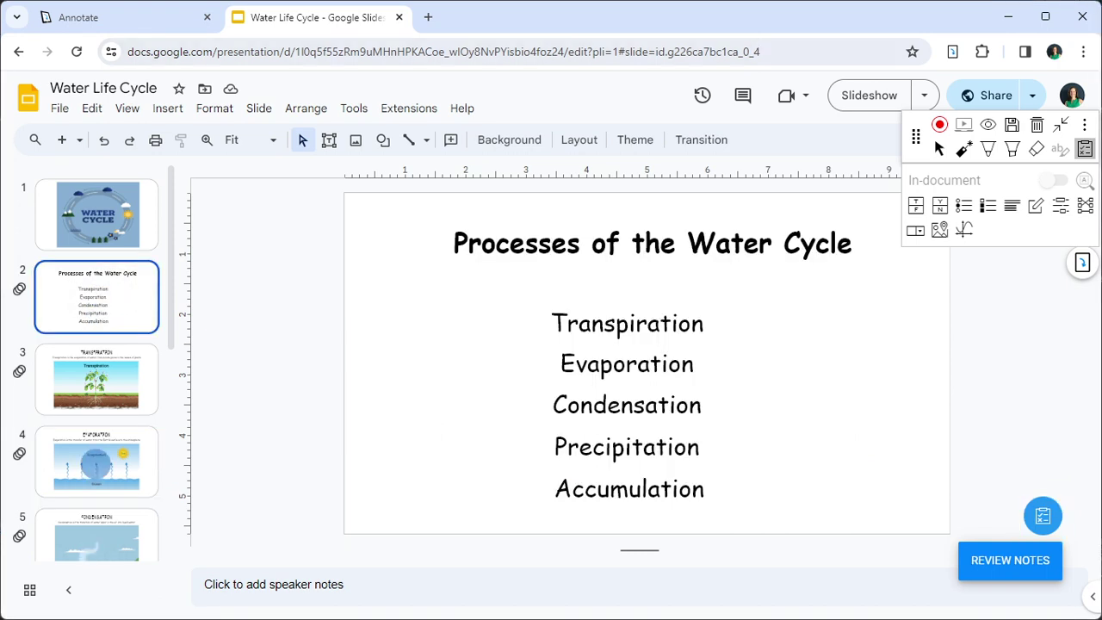
click(97, 379)
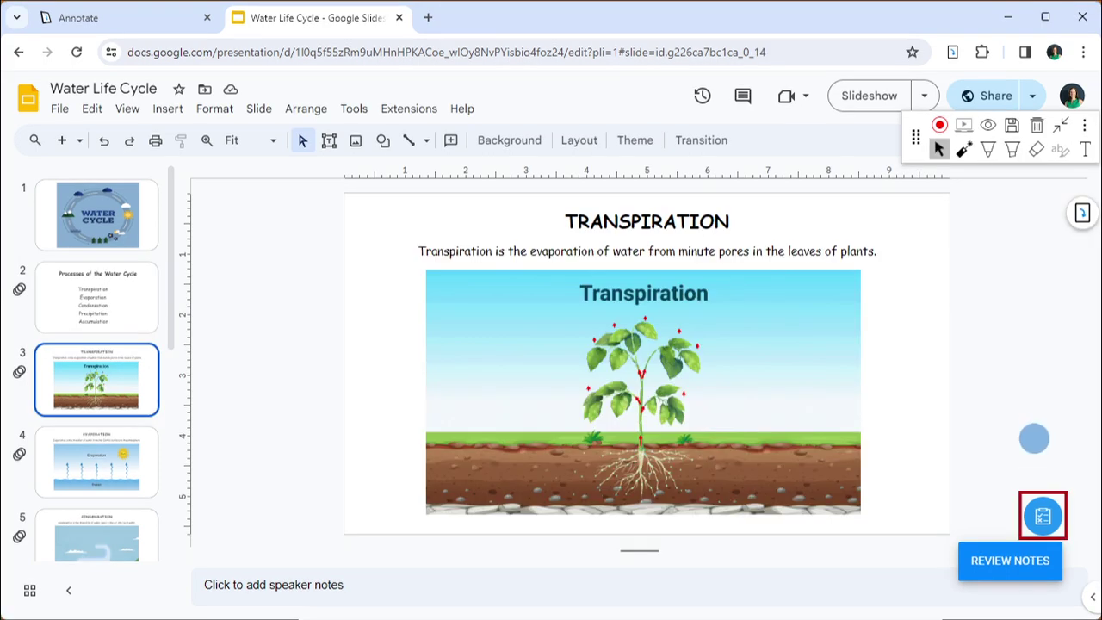
click(1042, 516)
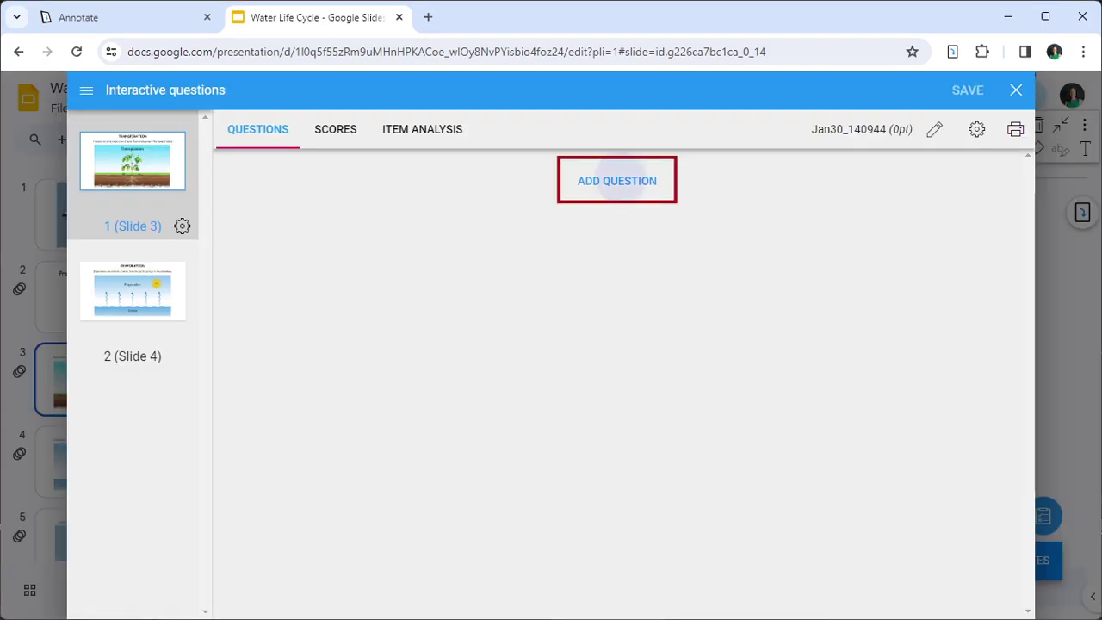
click(617, 181)
click(435, 156)
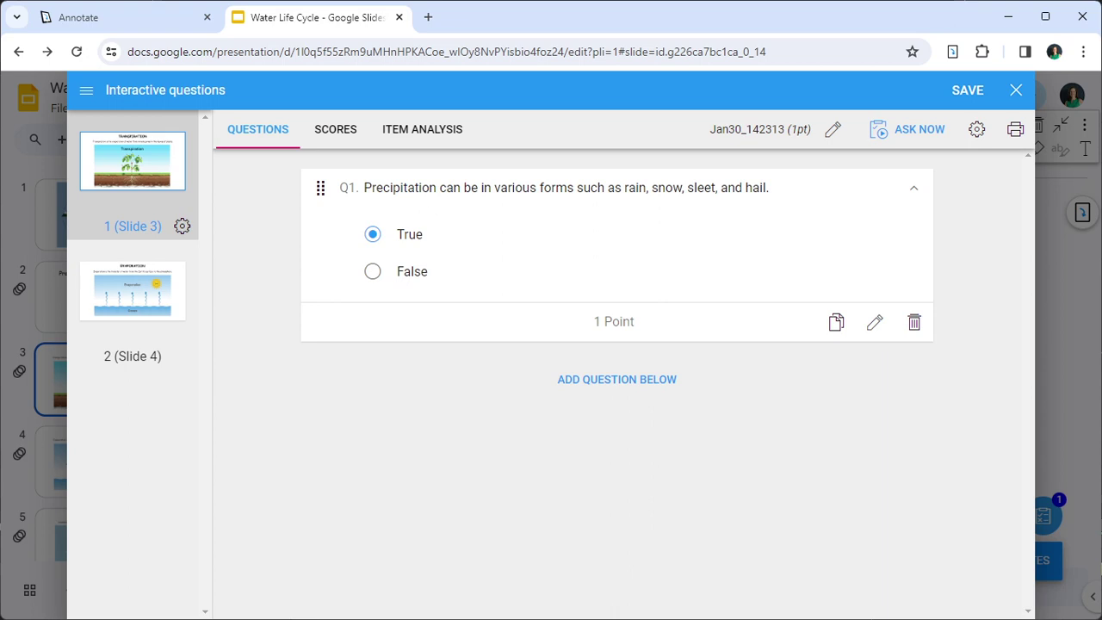
click(967, 90)
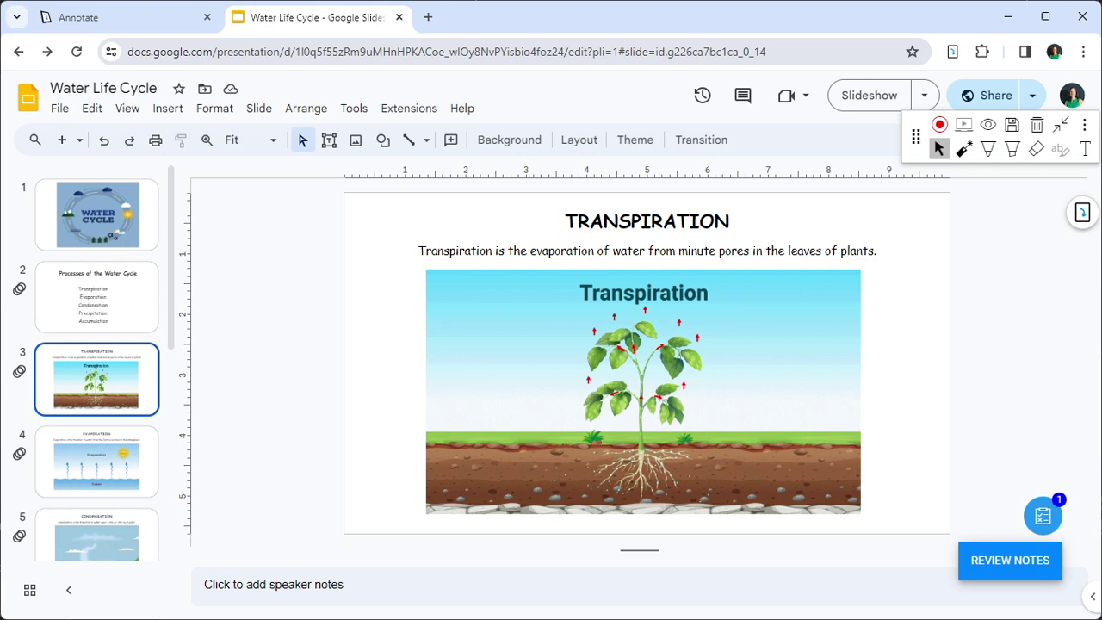
Review the presentation's link-sharing access as Viewer, and publish the Water Life Cycle web annotation to the Grade 4 Science course
click(991, 95)
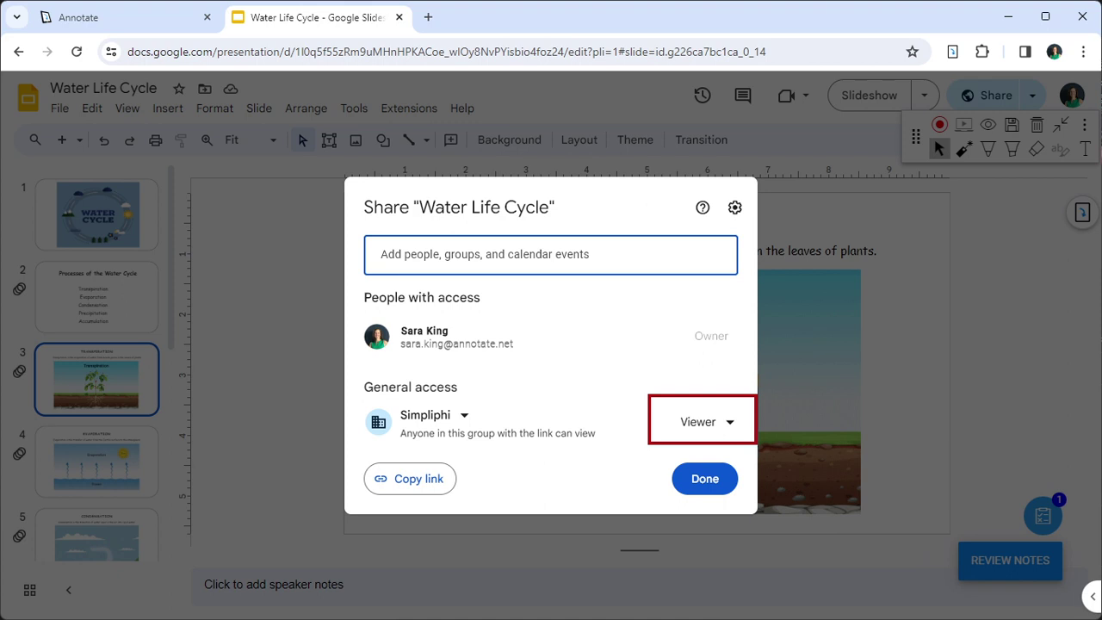
click(704, 479)
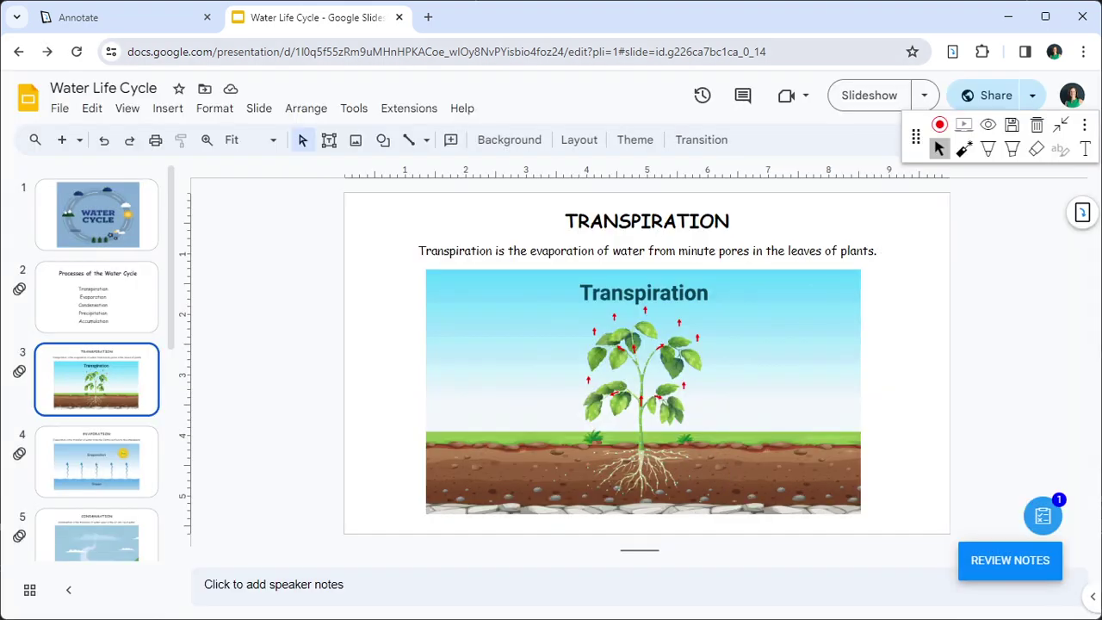
click(130, 16)
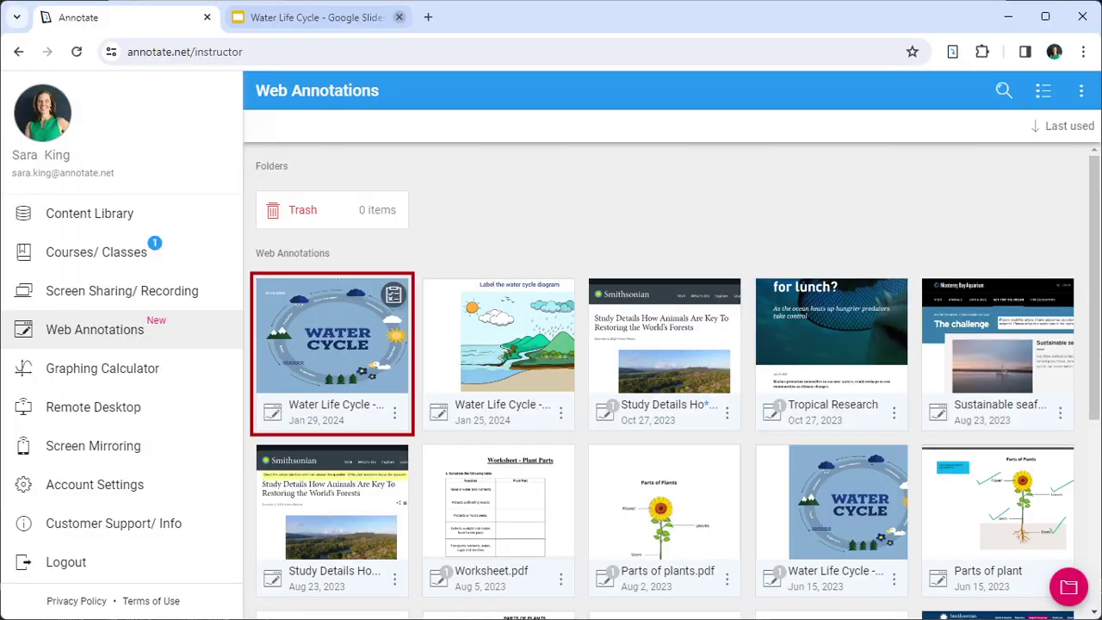
click(395, 413)
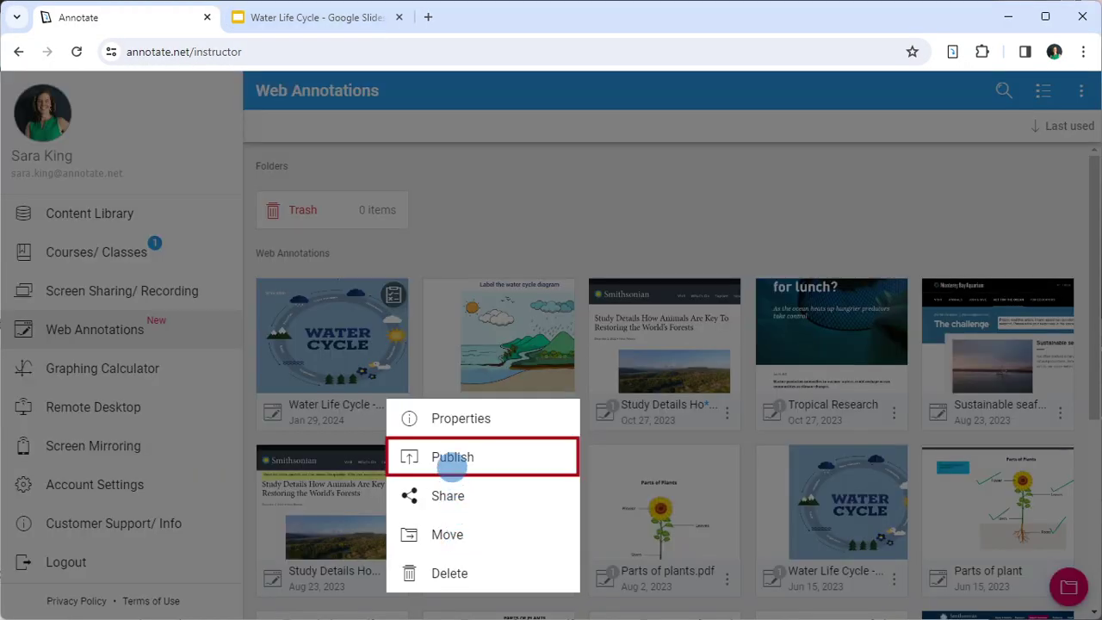
click(452, 460)
click(408, 253)
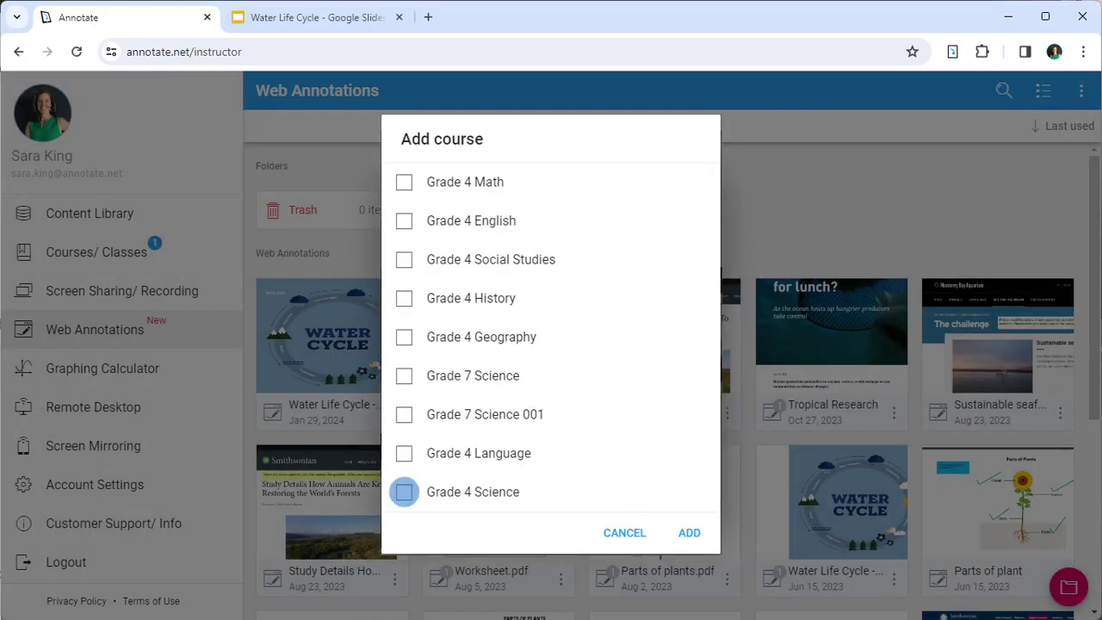
click(403, 491)
click(688, 532)
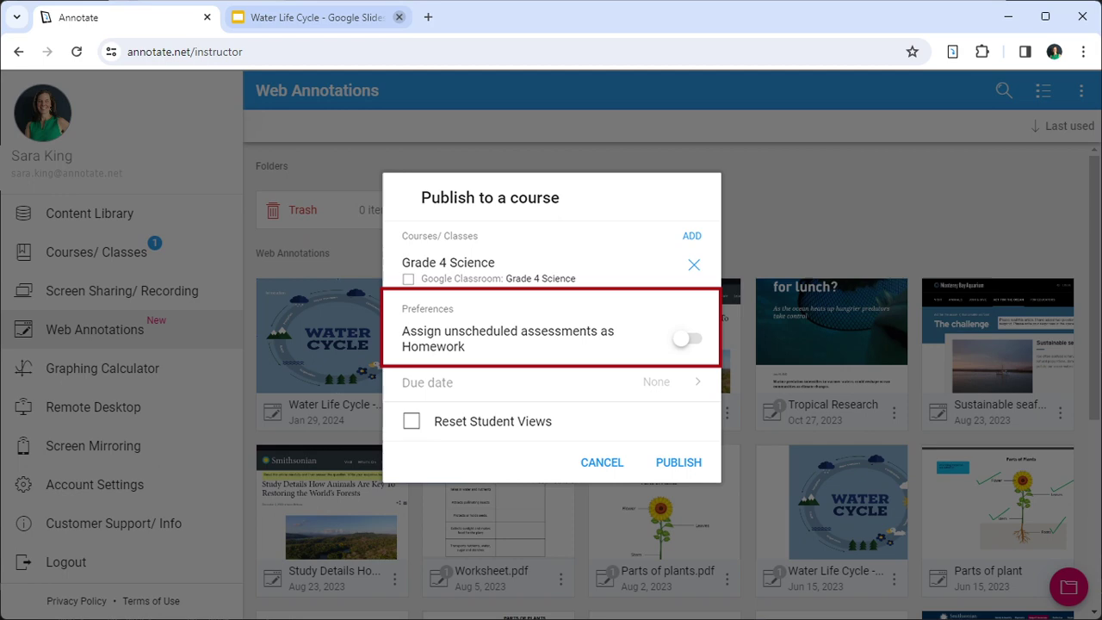
click(671, 461)
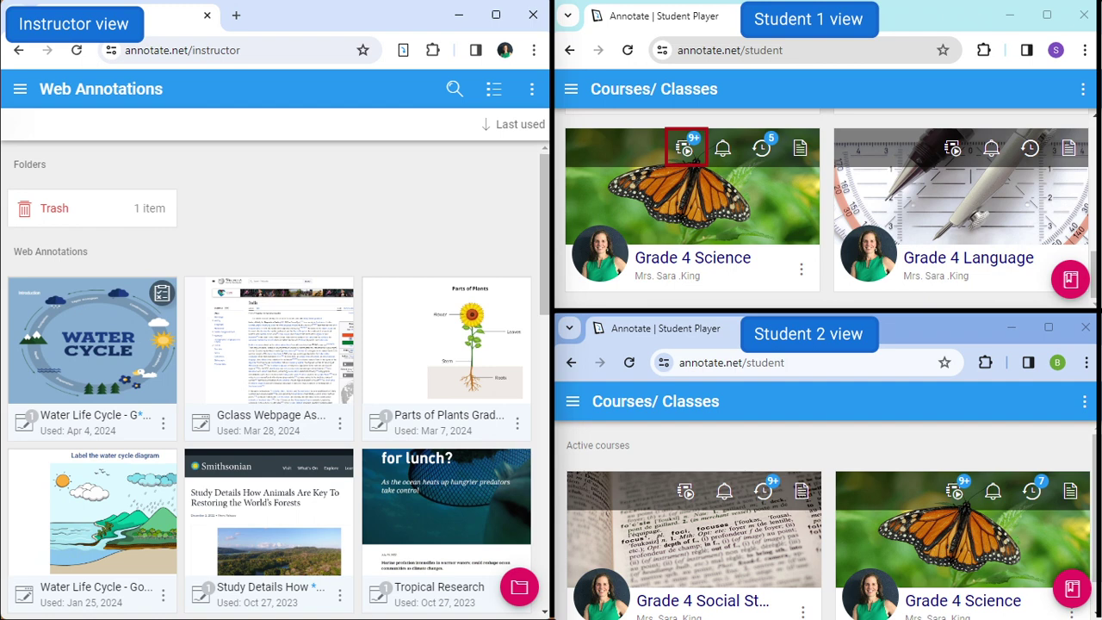
Open the published Water Life Cycle presentation from the Grade 4 Science course in both the Student 1 and instructor views
click(684, 148)
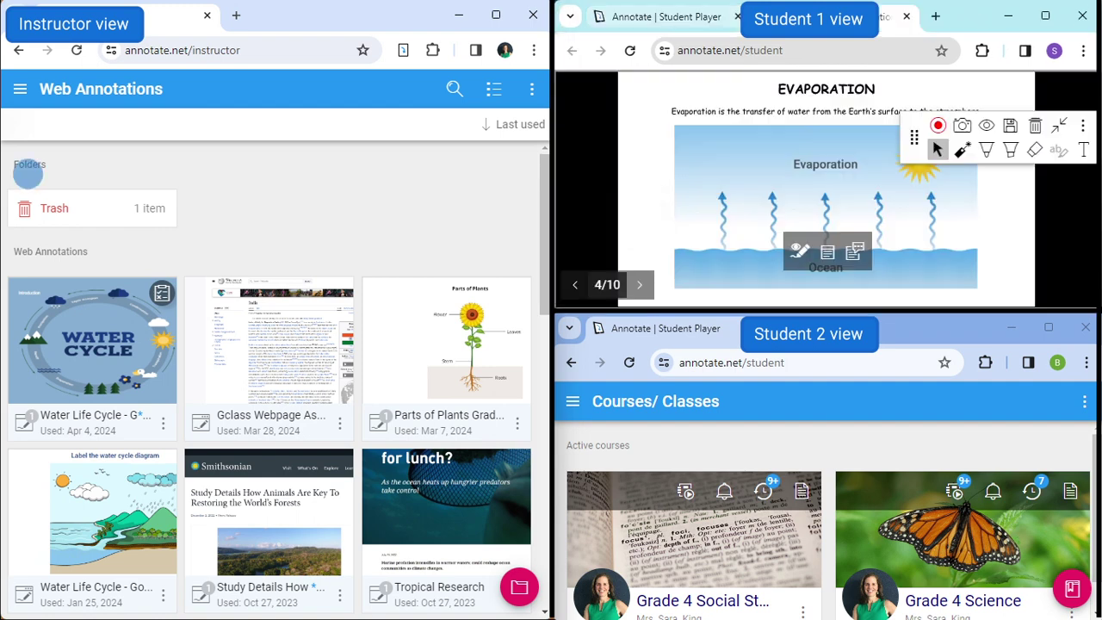
click(20, 88)
click(96, 250)
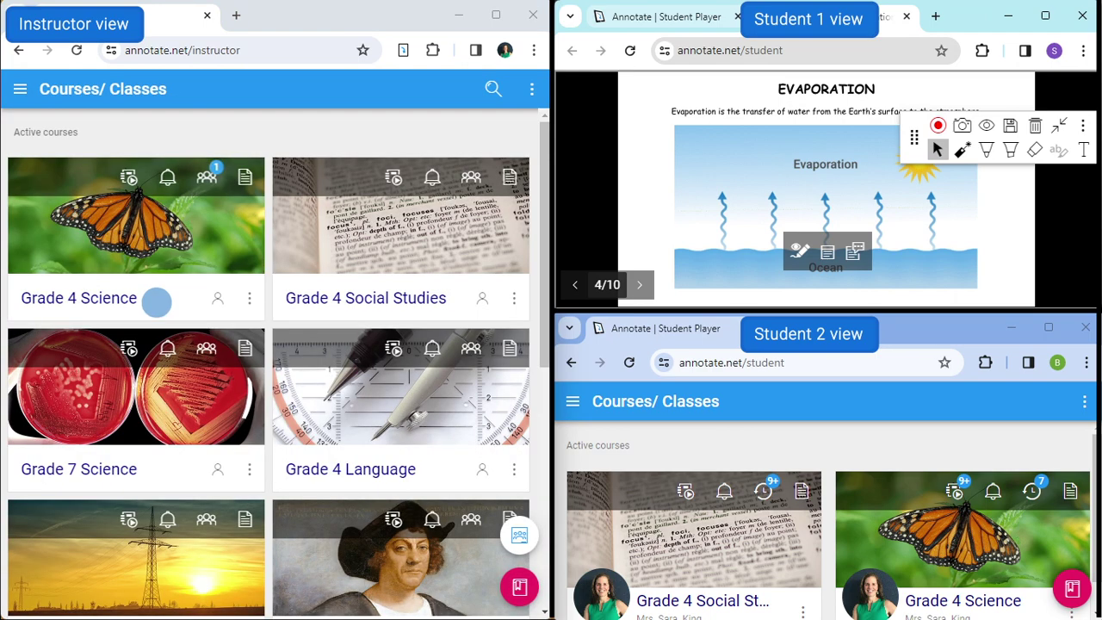
click(149, 223)
click(92, 284)
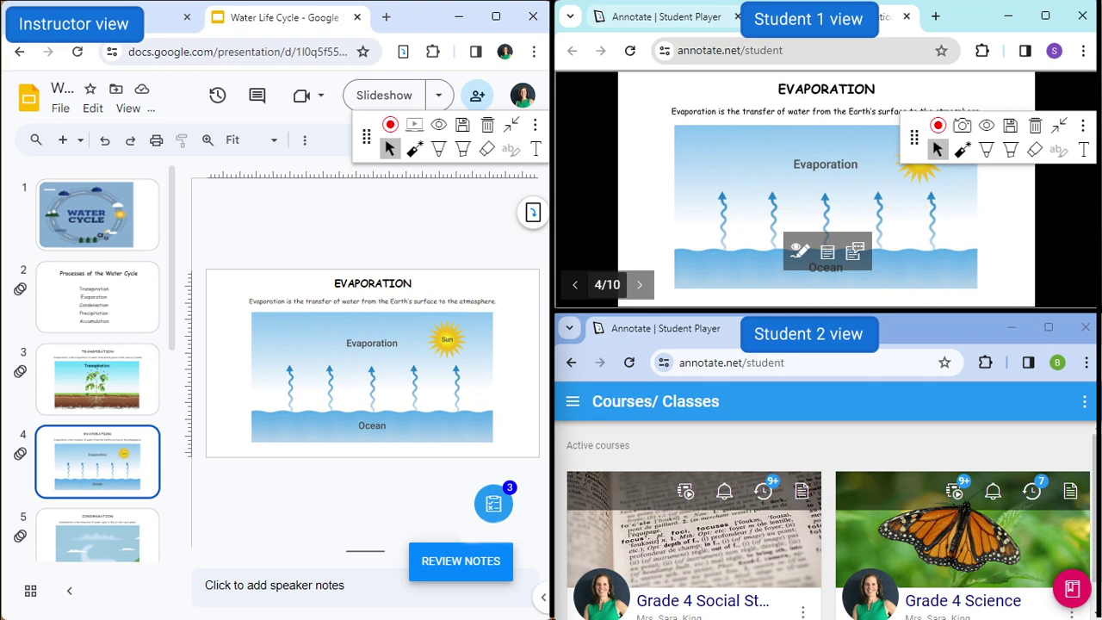
Present the Evaporation slide as a slideshow and livestream it, joining as Student 1 and declining the invitation as Student 2
click(385, 96)
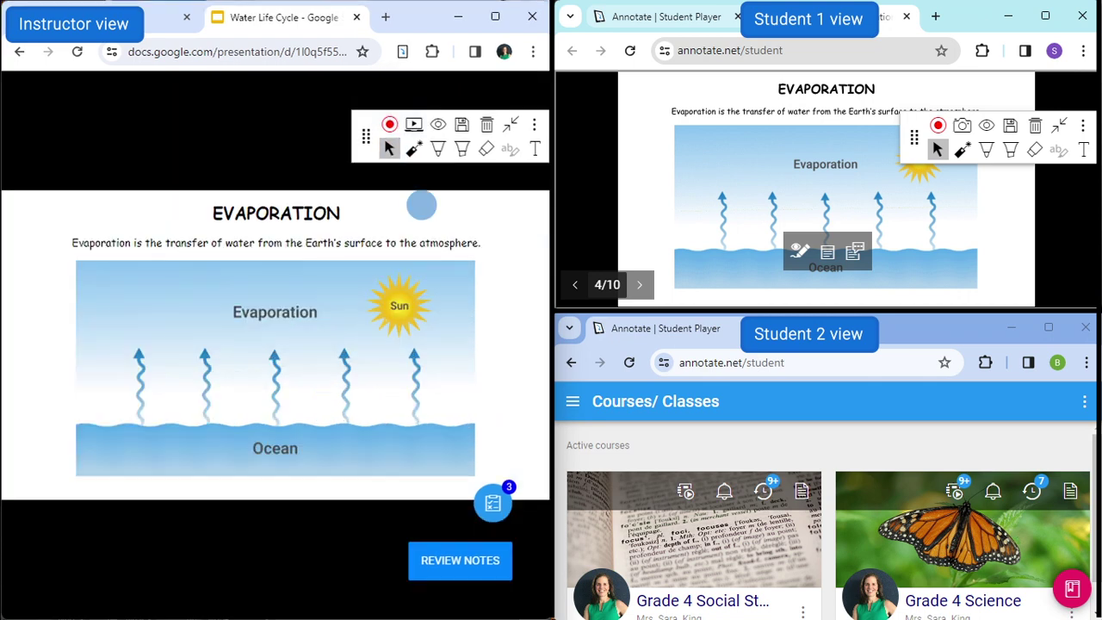
click(413, 124)
click(408, 522)
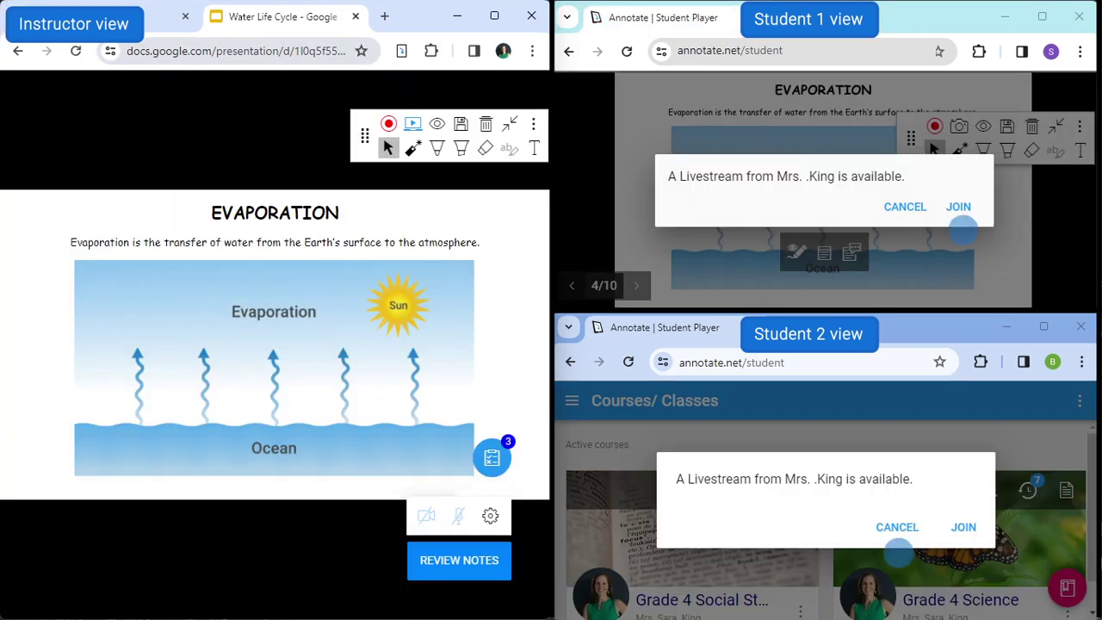
click(961, 226)
click(897, 549)
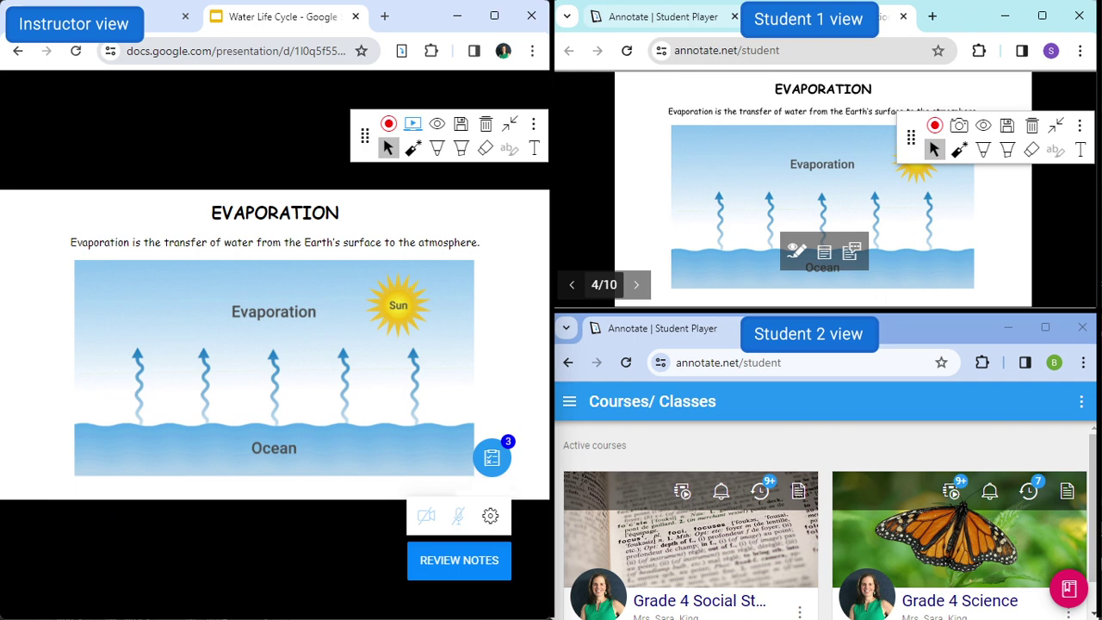
Send the Evaporation slide's questions to the Grade 4 Science students as a timed assessment with a duration of 3 minutes
click(491, 457)
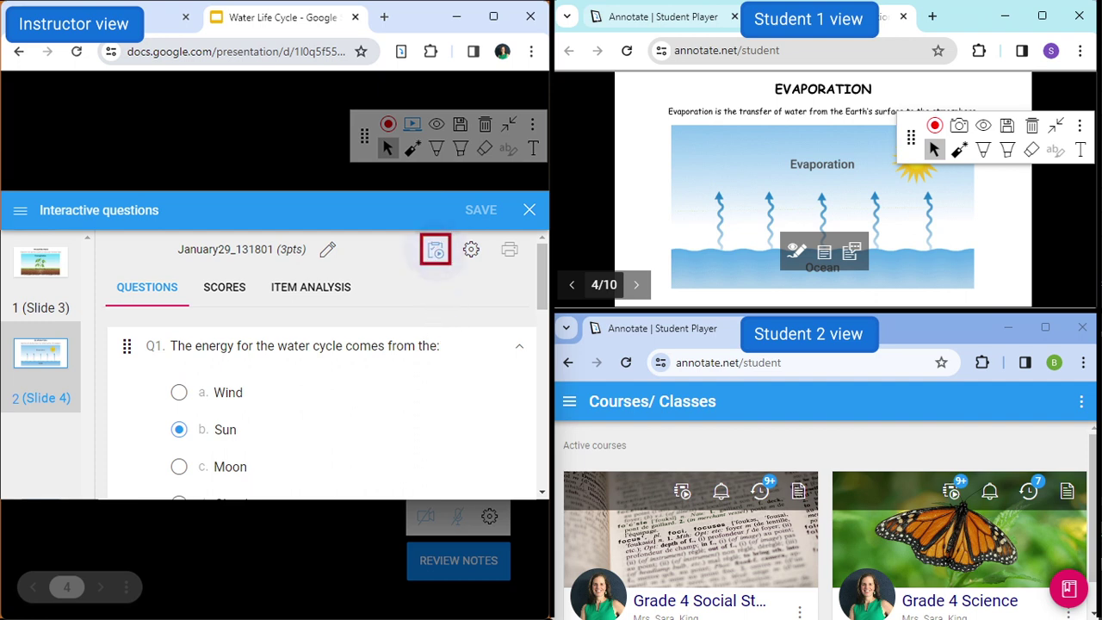
click(436, 249)
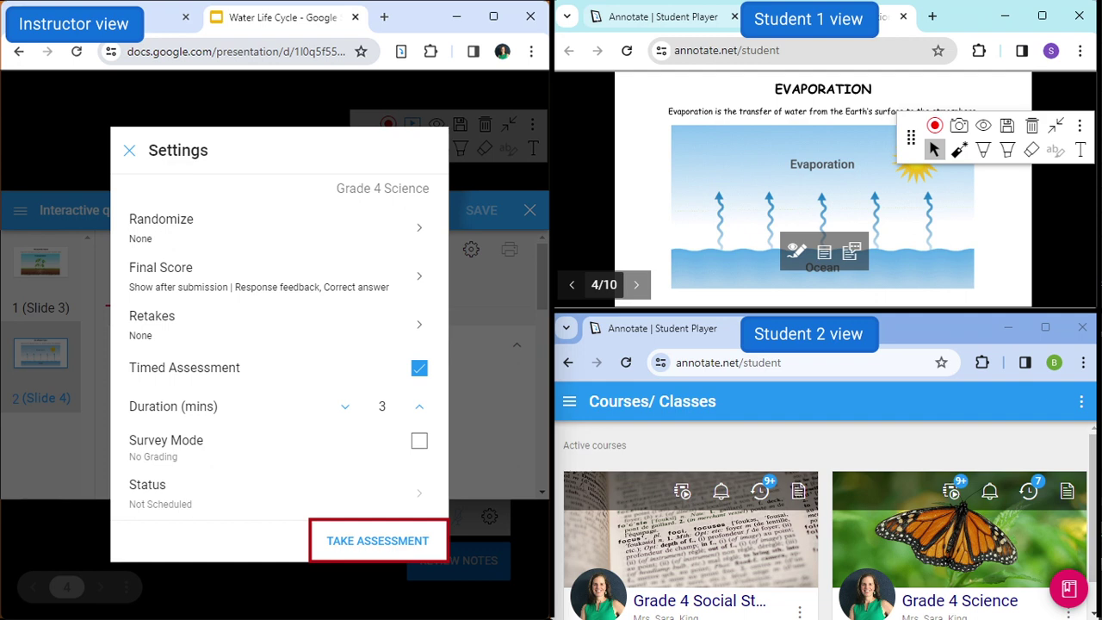
click(372, 531)
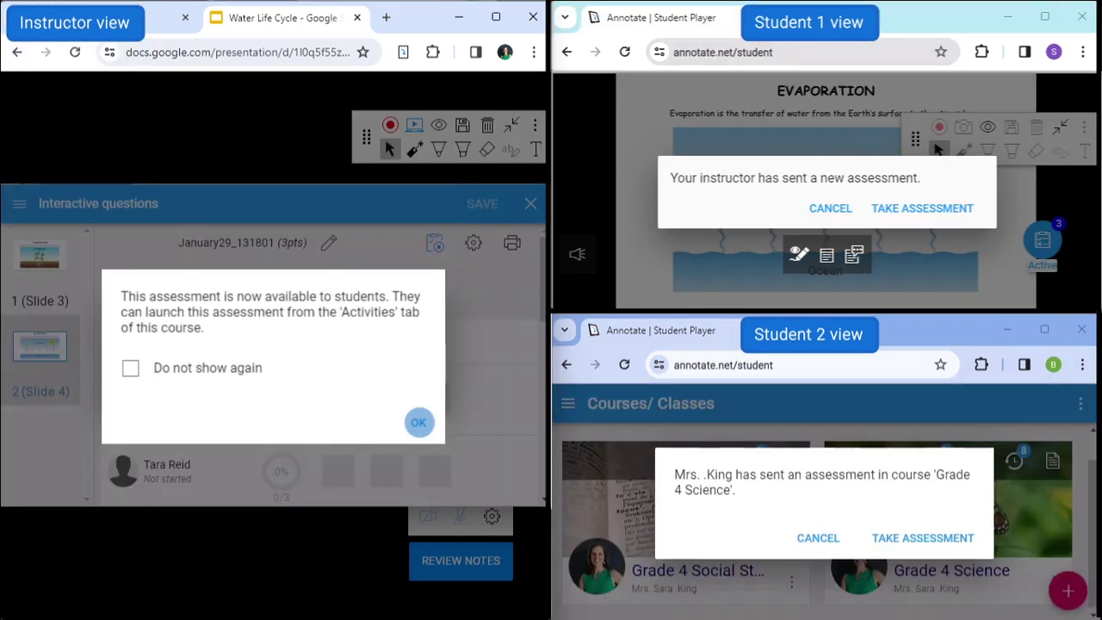
click(419, 422)
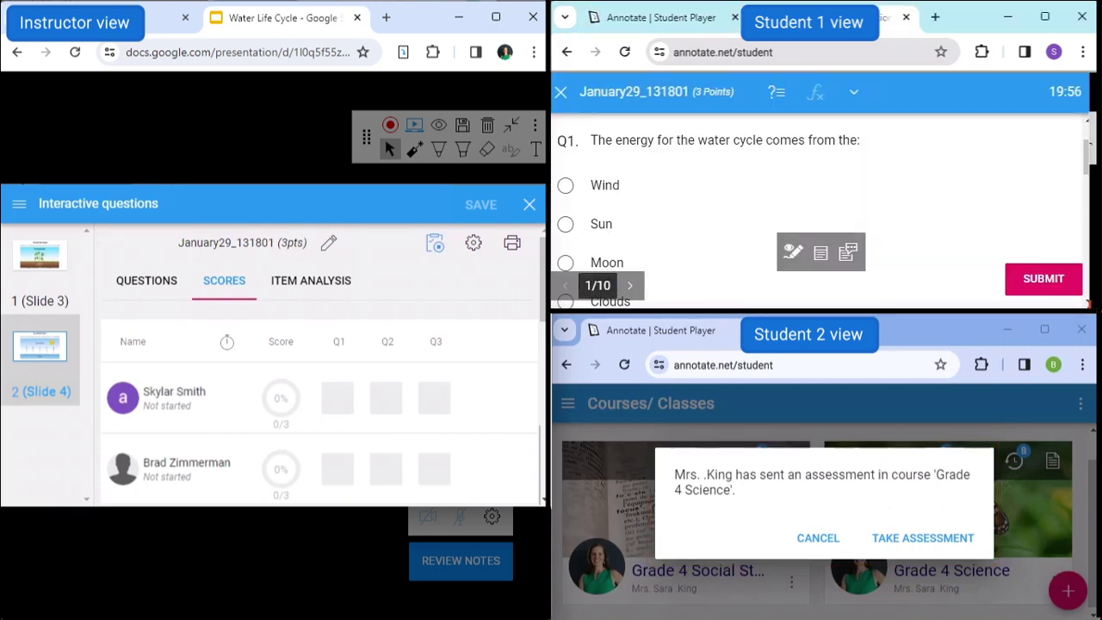
As Student 2, dismiss the assessment invitation and open the assessment from the Grade 4 Science course's activities
click(816, 537)
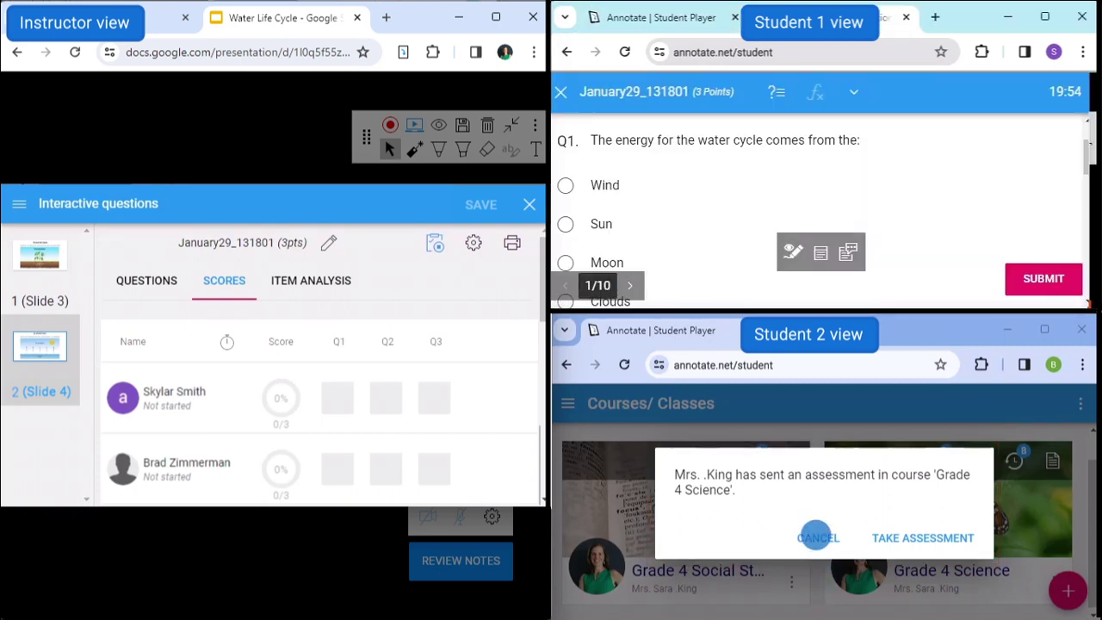
click(935, 592)
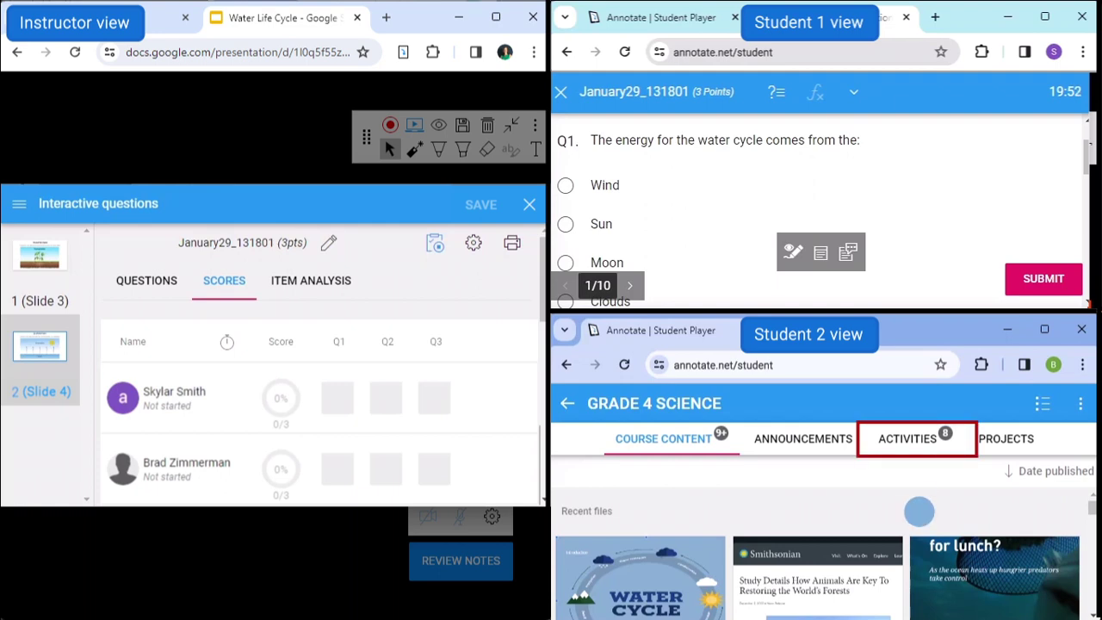
click(909, 439)
click(808, 541)
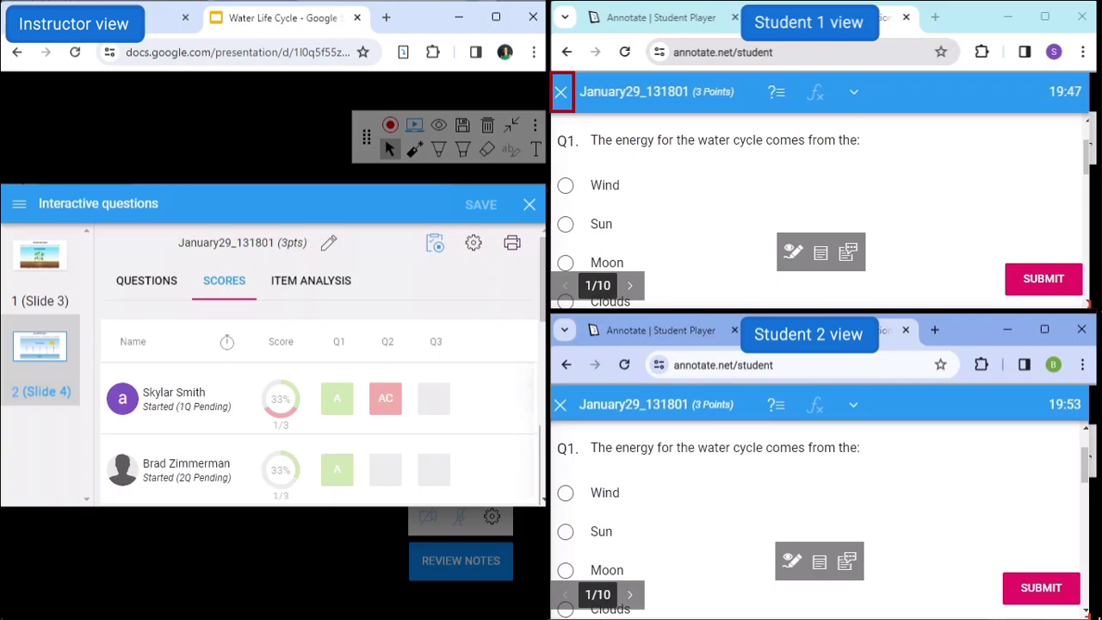
Answer Q1 with Sun as Student 2 and Q3 with True as Student 1, and submit both students' assessments
click(565, 531)
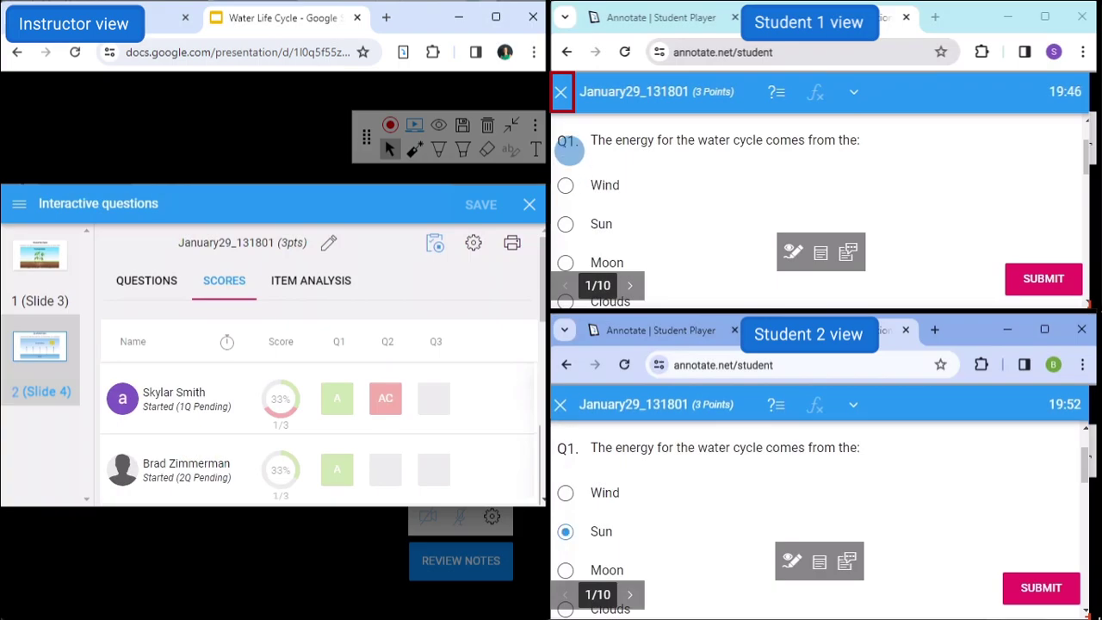
click(560, 91)
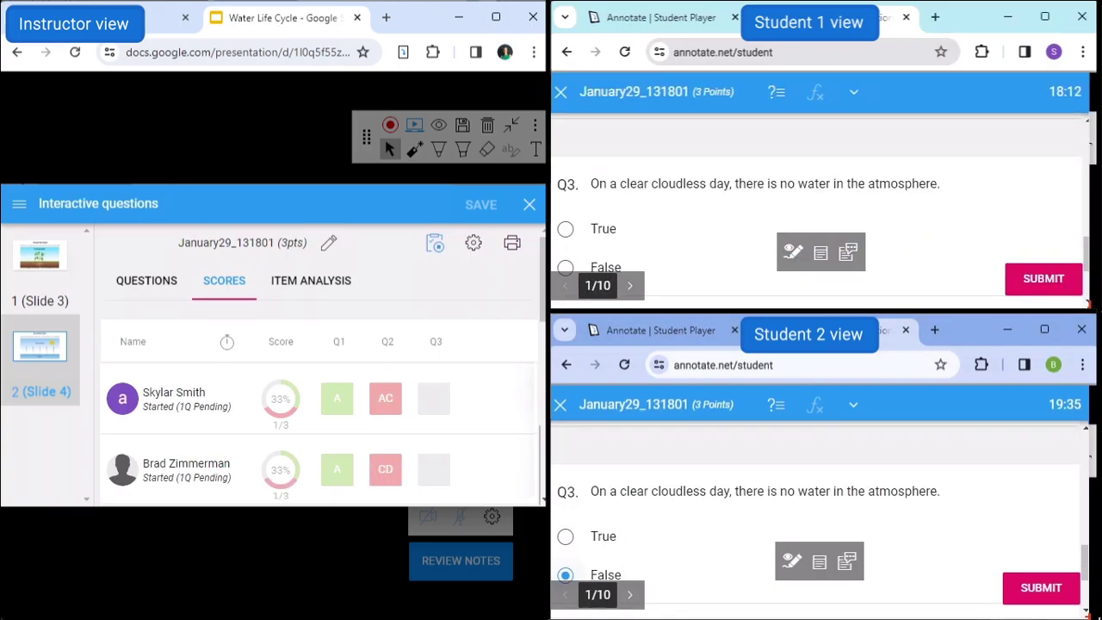
click(565, 228)
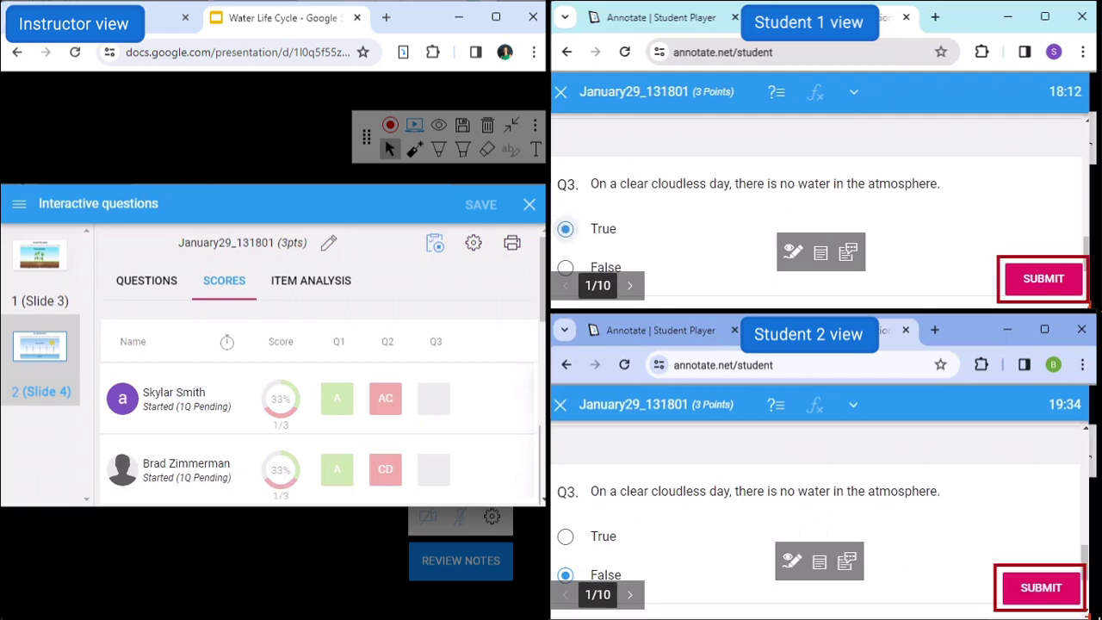
click(1042, 278)
click(1040, 587)
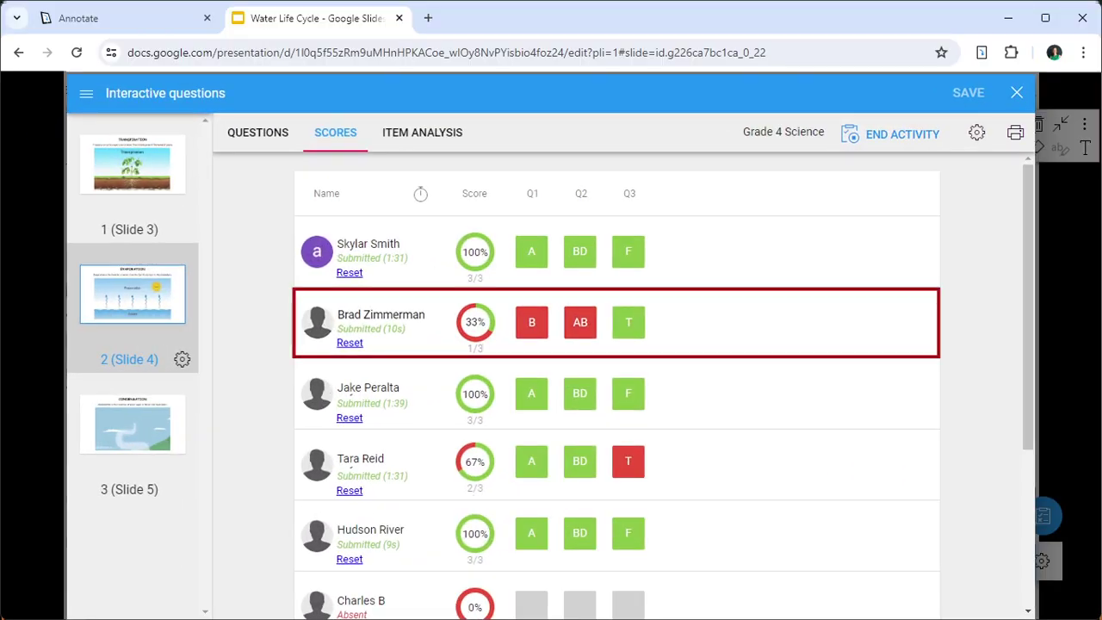
Reset the second listed student's submission with the Start afresh option, and end the Grade 4 Science activity for grading
click(349, 343)
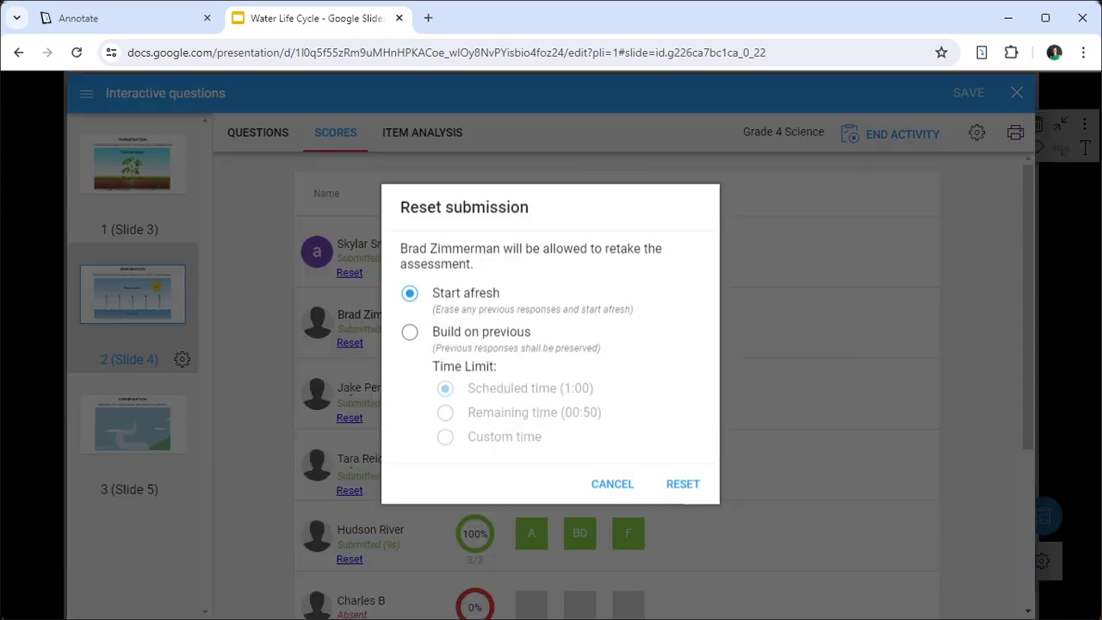
click(682, 483)
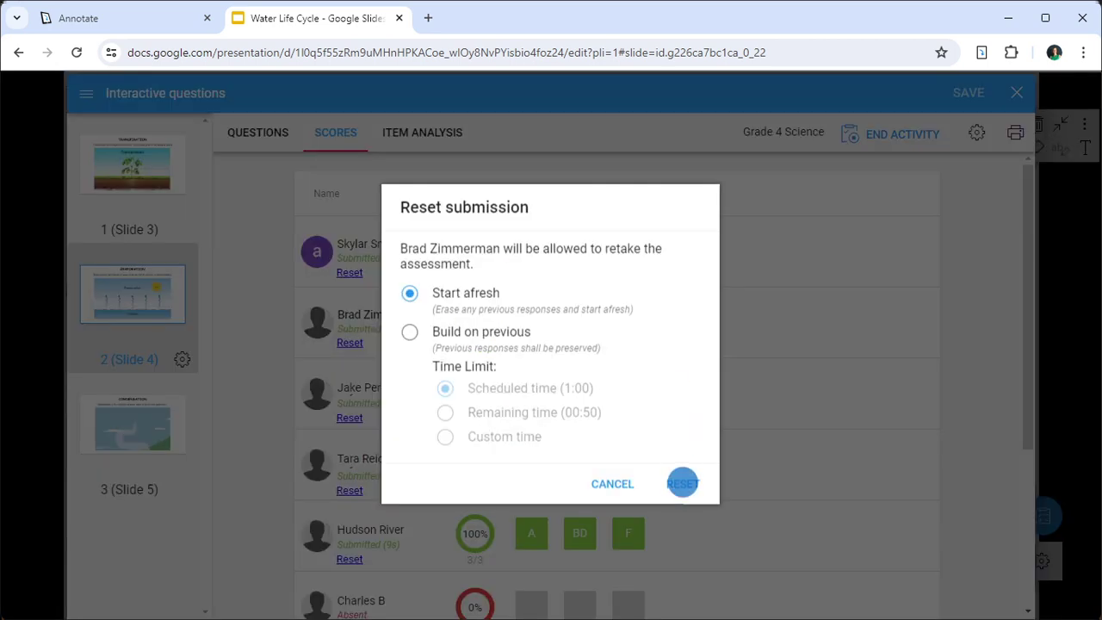
click(890, 133)
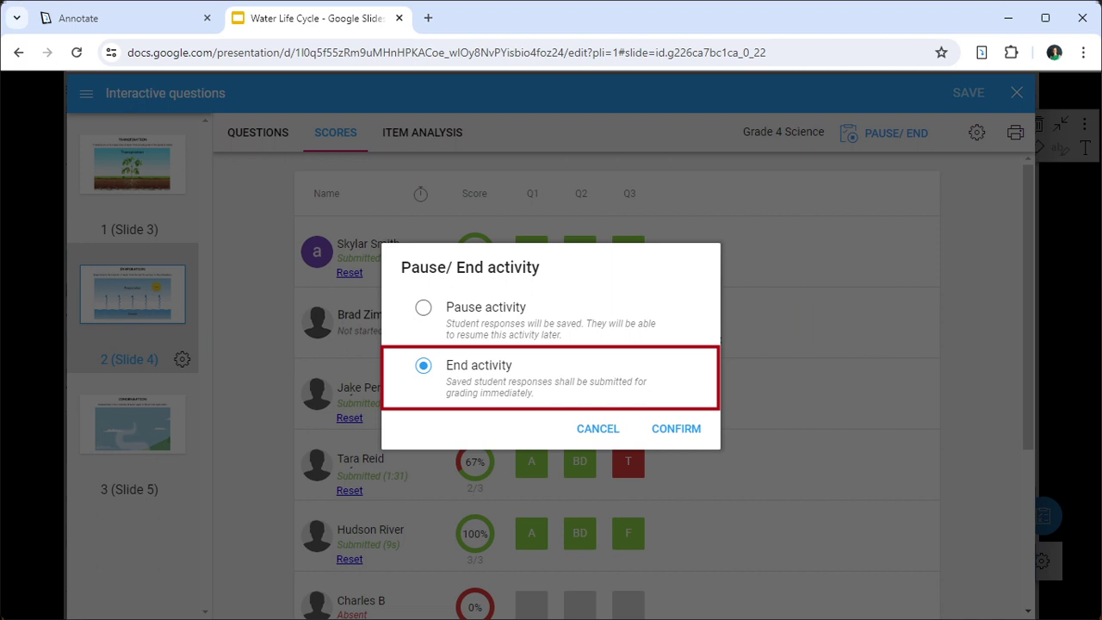
click(424, 364)
click(675, 428)
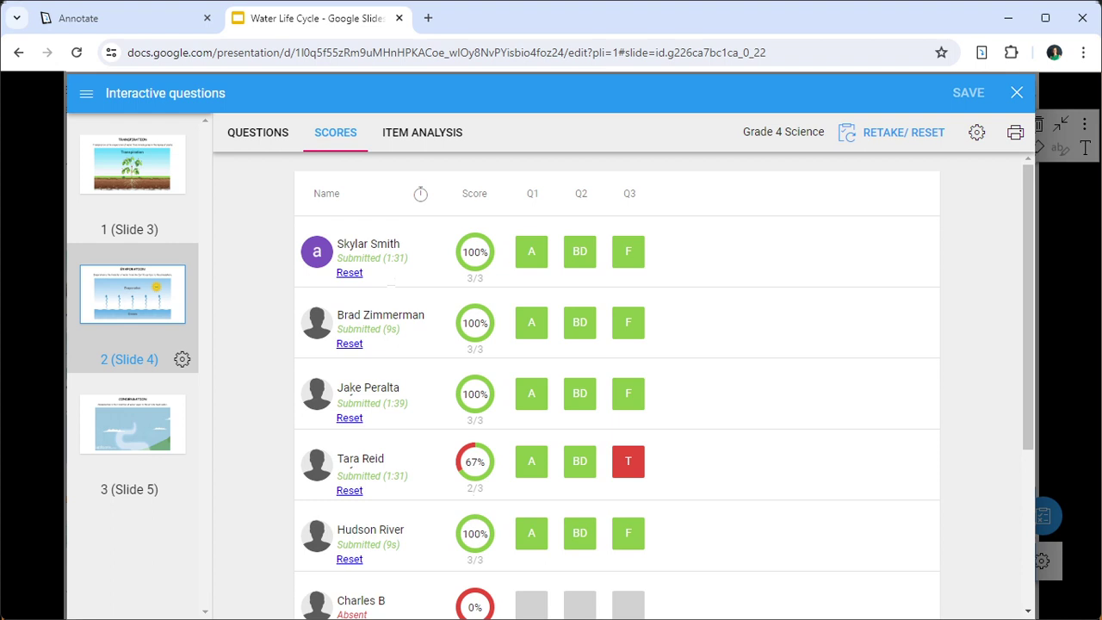
Examine the item analysis and one question's student responses sorted by ascending score, and return to the slideshow
click(422, 132)
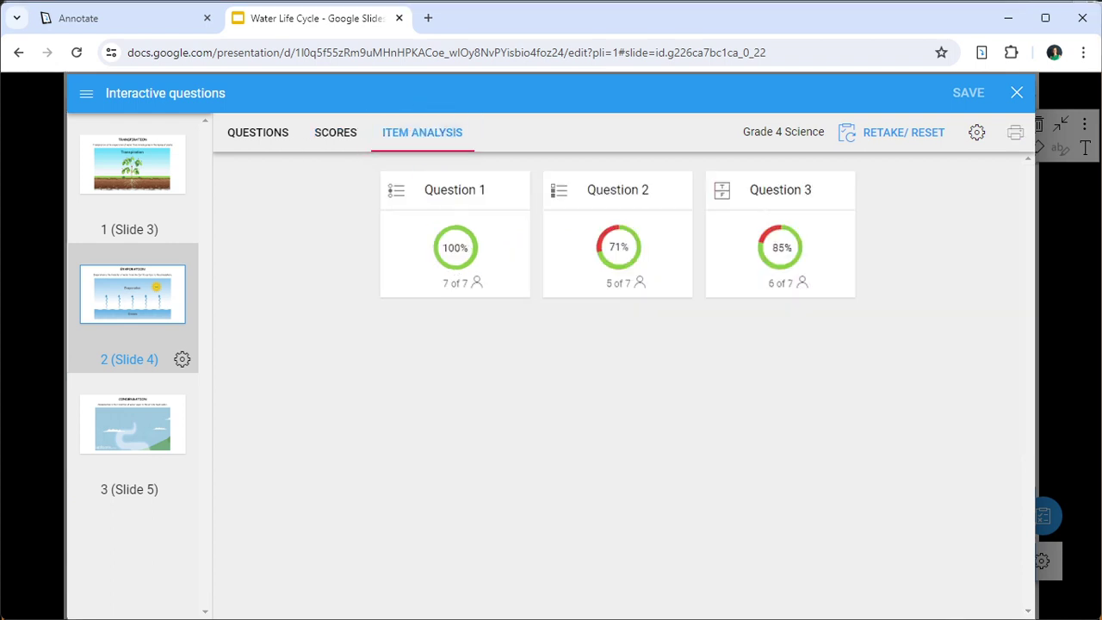
click(618, 247)
scroll(543, 361, down, 3)
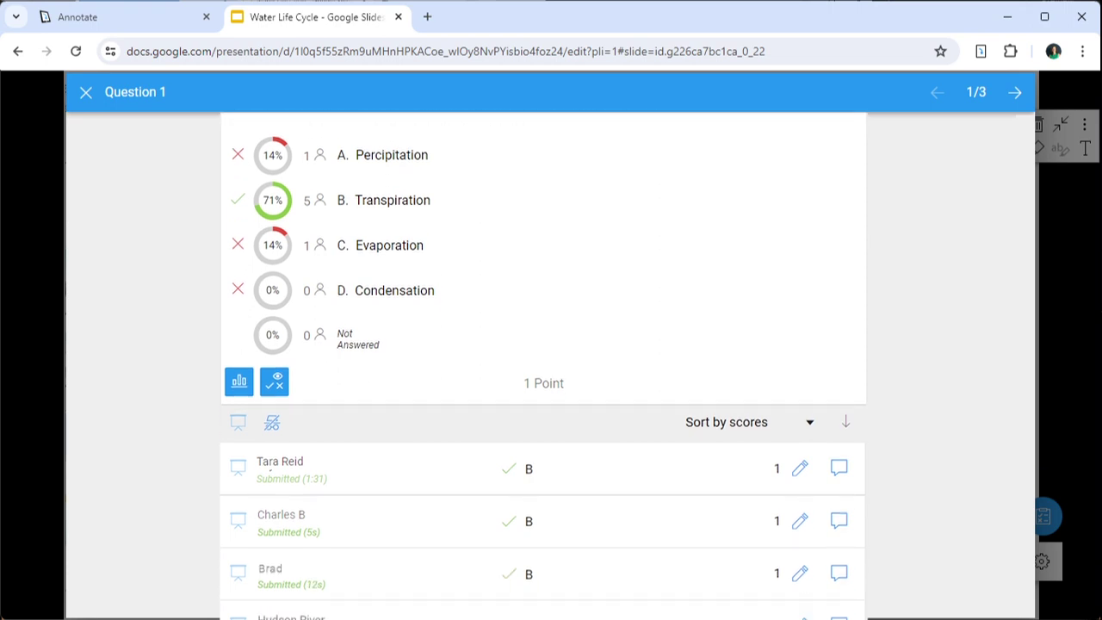
click(845, 182)
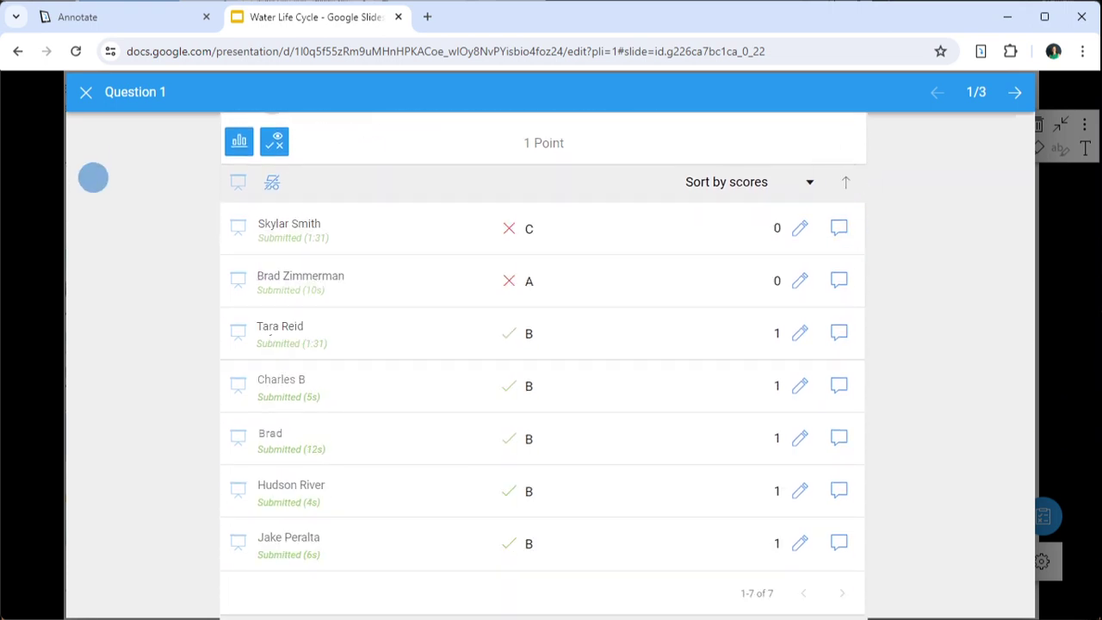
click(86, 91)
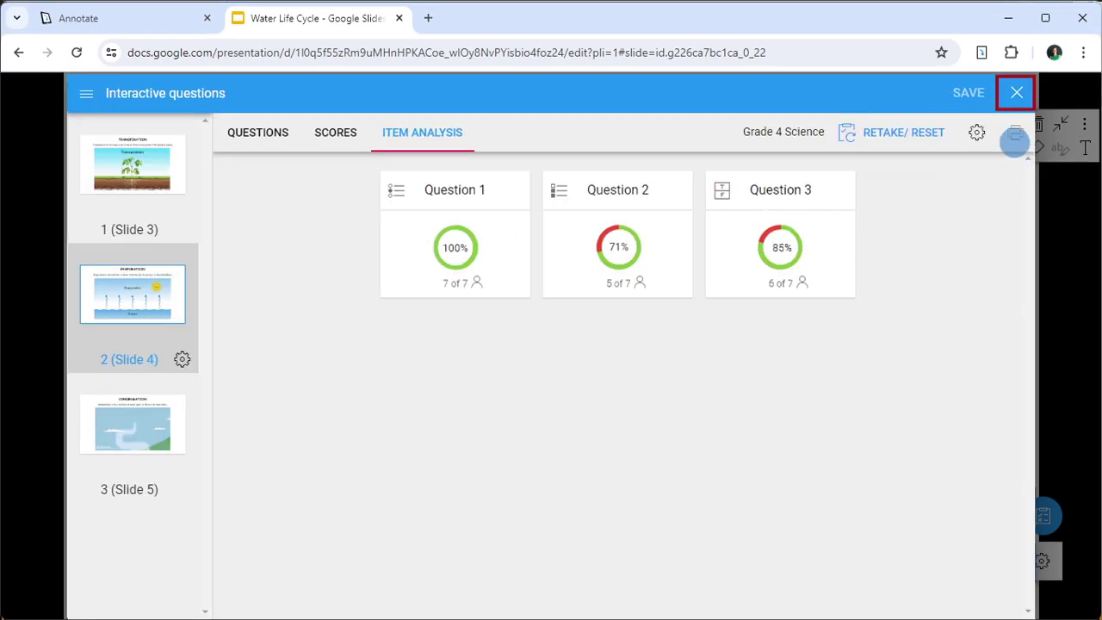
click(1016, 92)
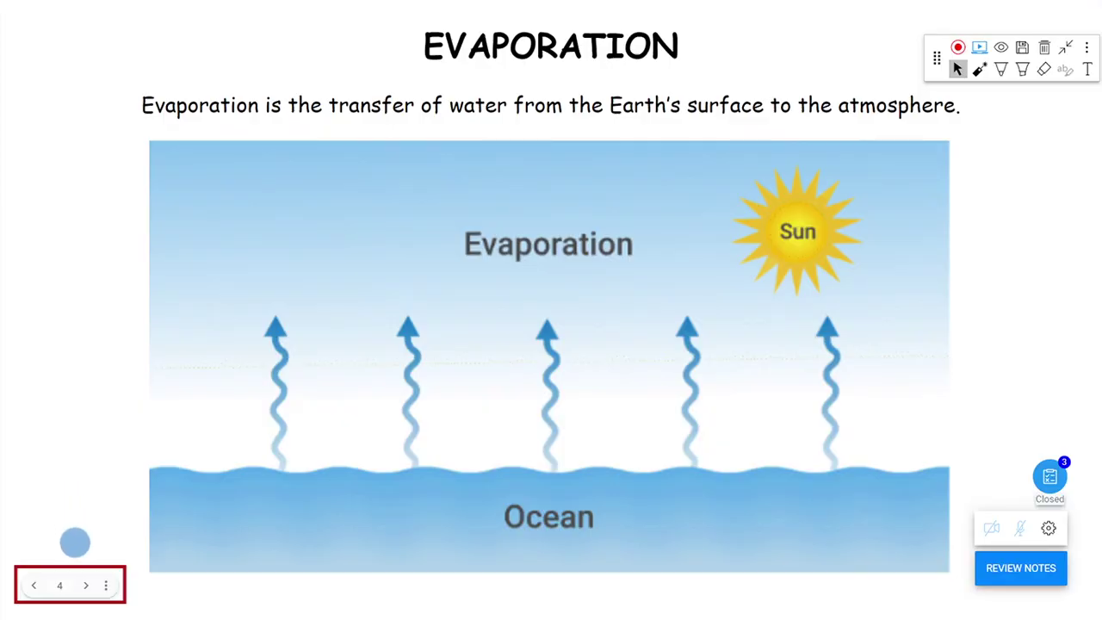
Advance the slideshow past the Evaporation slide and switch to the Annotate instructor dashboard
click(85, 584)
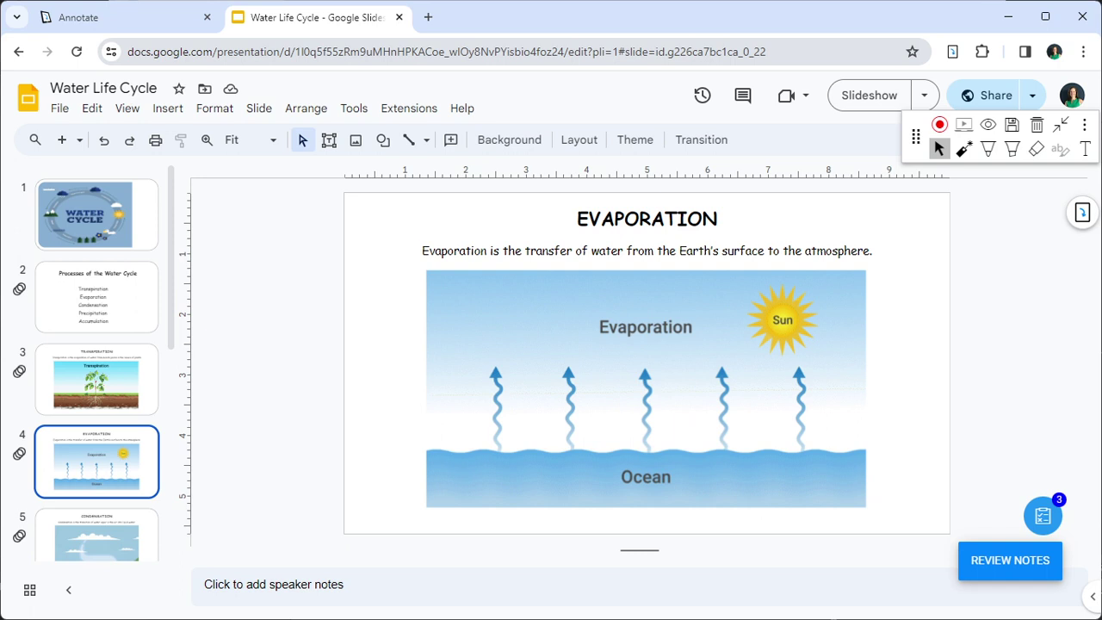
click(105, 19)
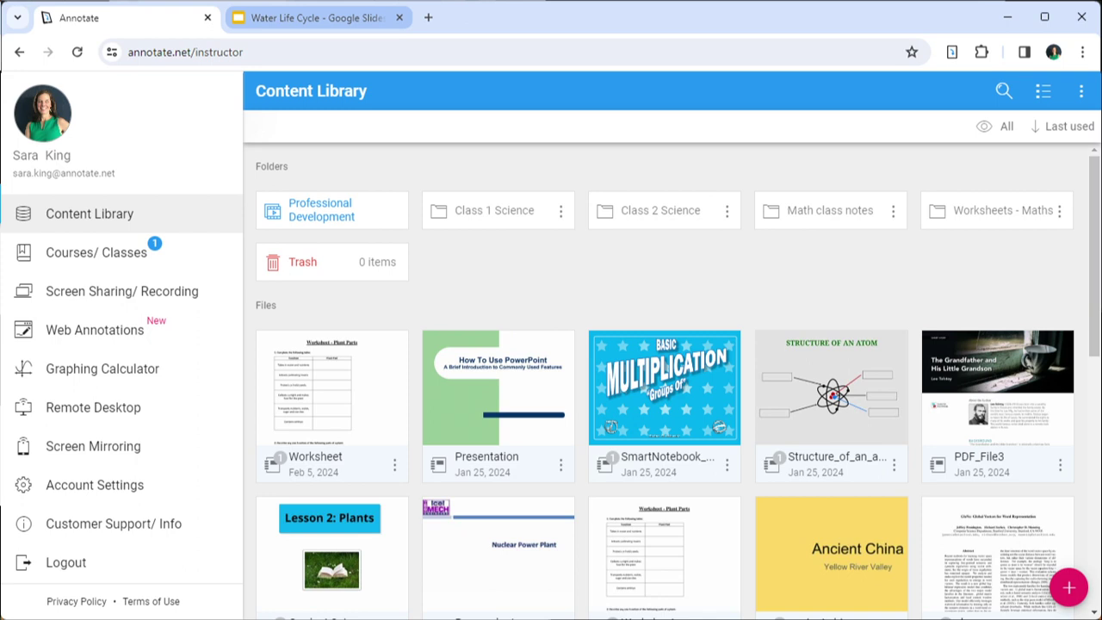
Open the Water Life Cycle interactive questions from the Grade 4 Science course and view the student scores for slide 4
click(77, 252)
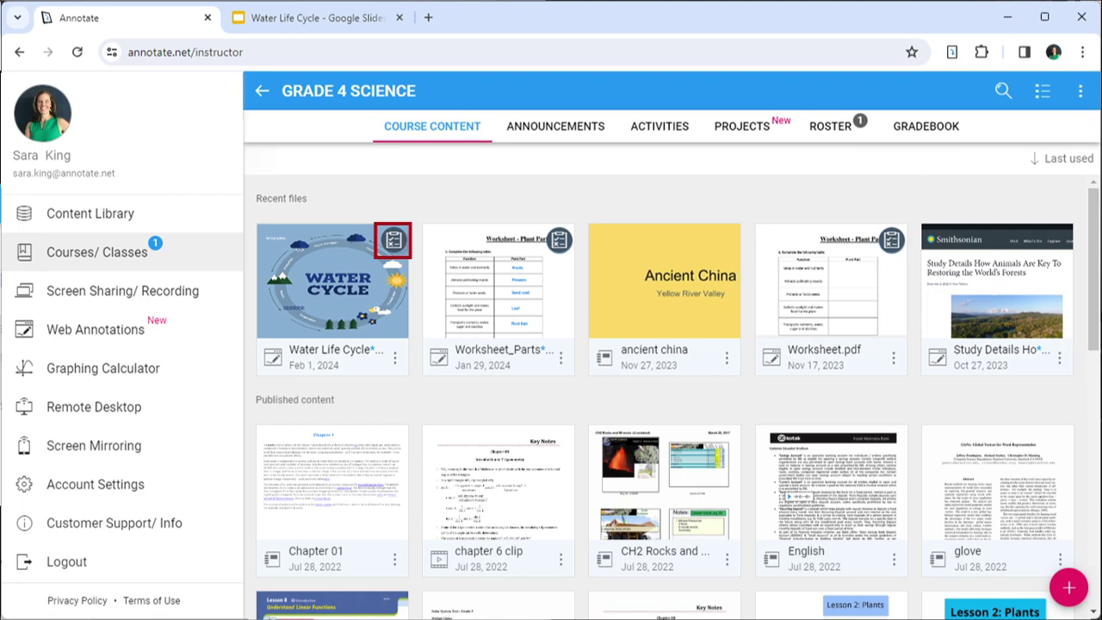
click(393, 240)
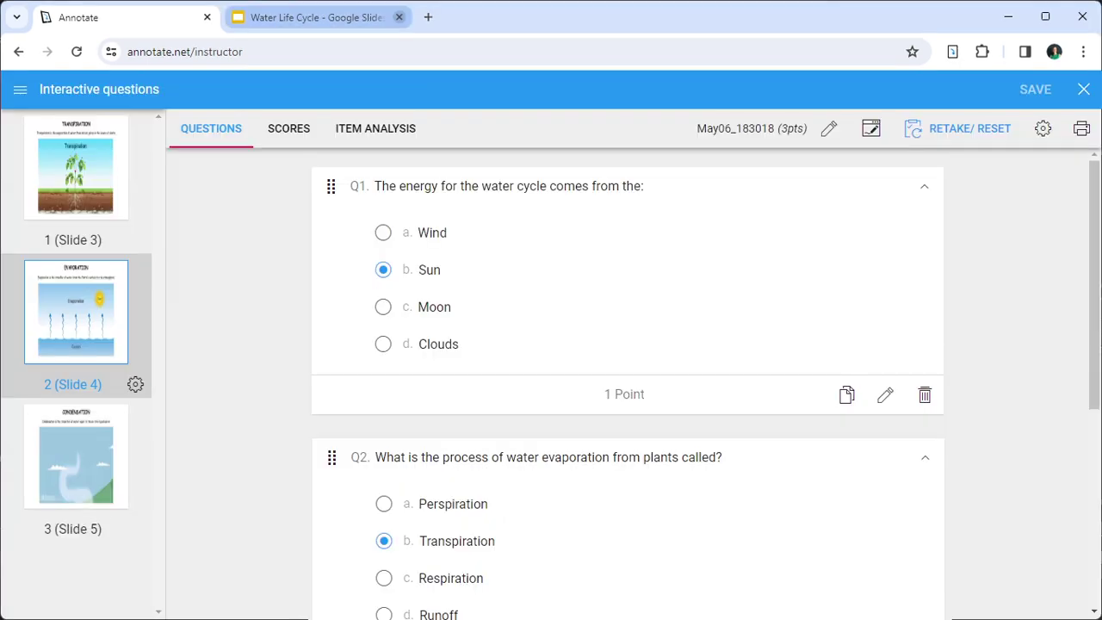
click(289, 129)
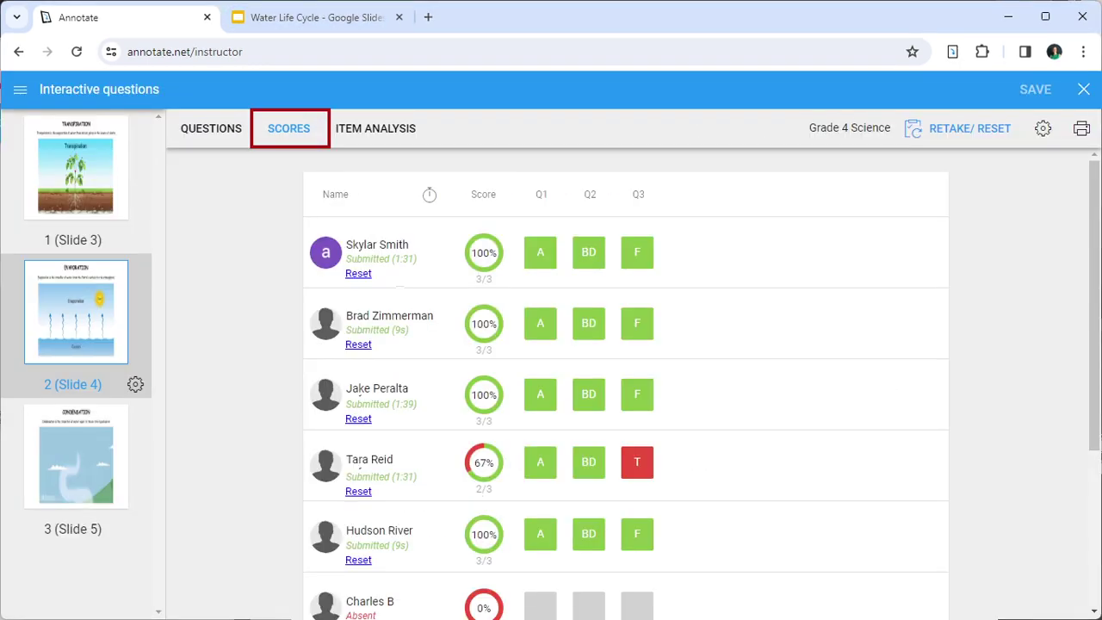
Examine the item analysis for Question 2, with the student responses sorted by ascending score, and close the question's details
click(375, 128)
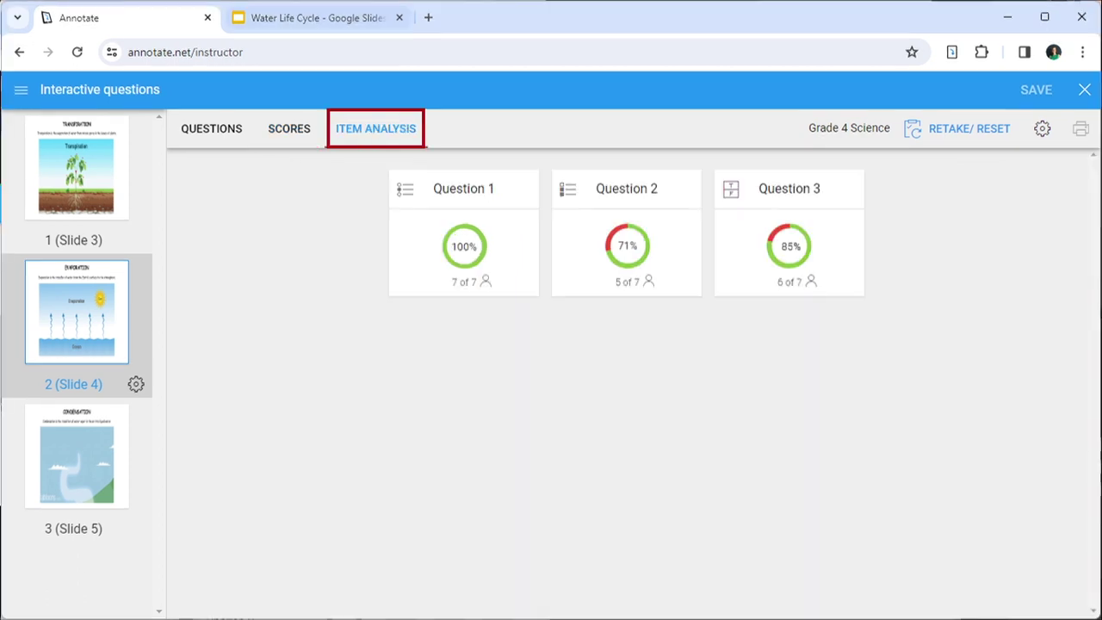
click(627, 246)
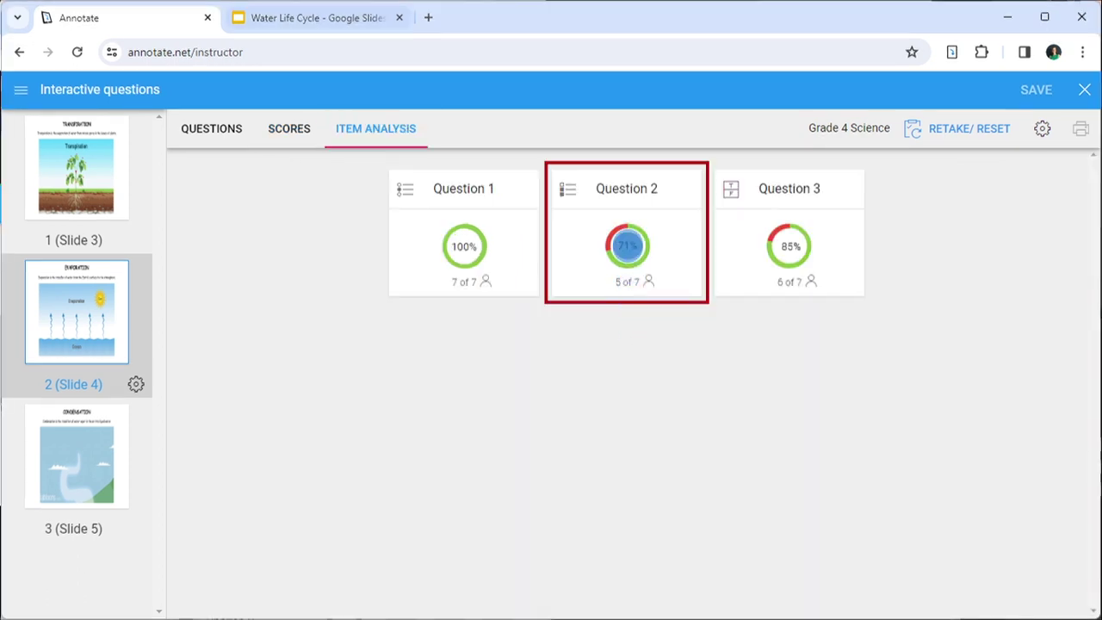
scroll(530, 362, down, 4)
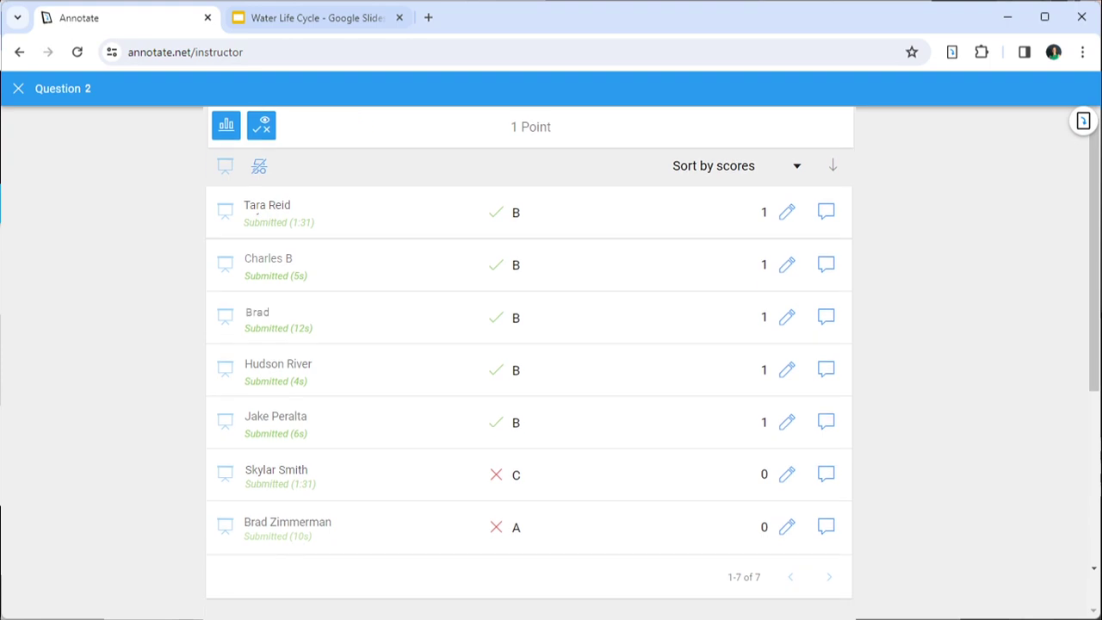
click(832, 165)
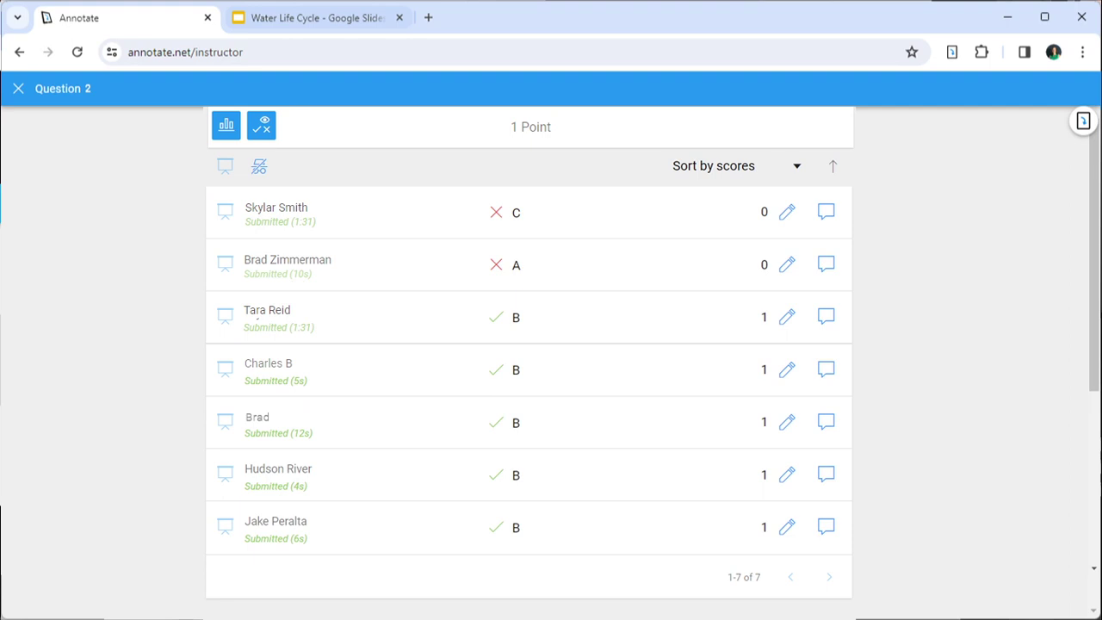
click(18, 88)
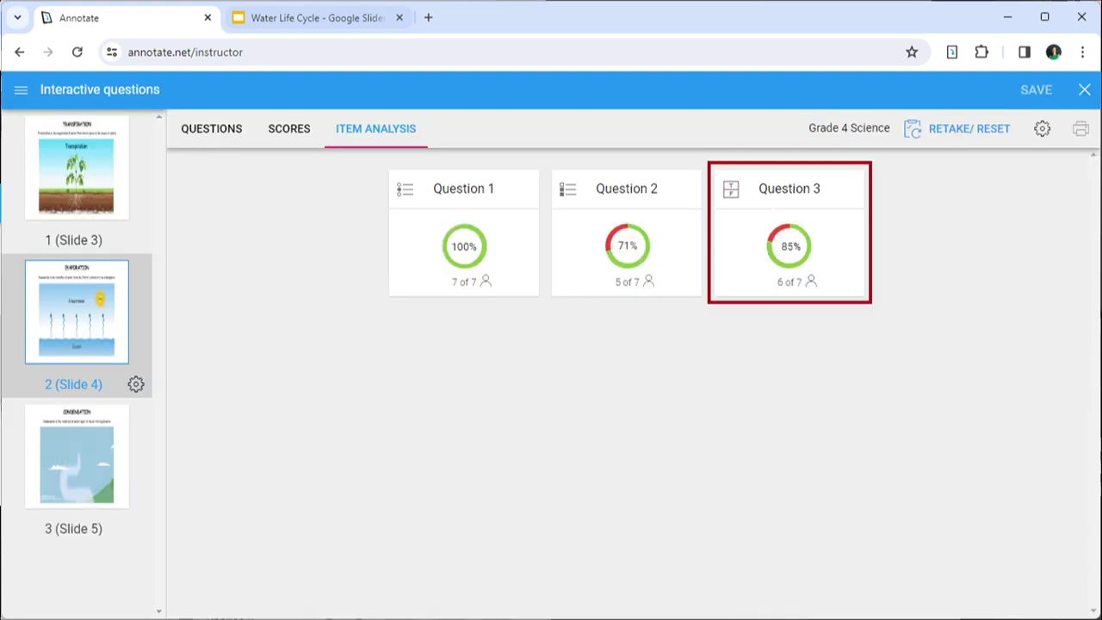
Examine the student responses to Question 3 in the item analysis, sorted by ascending score
click(790, 282)
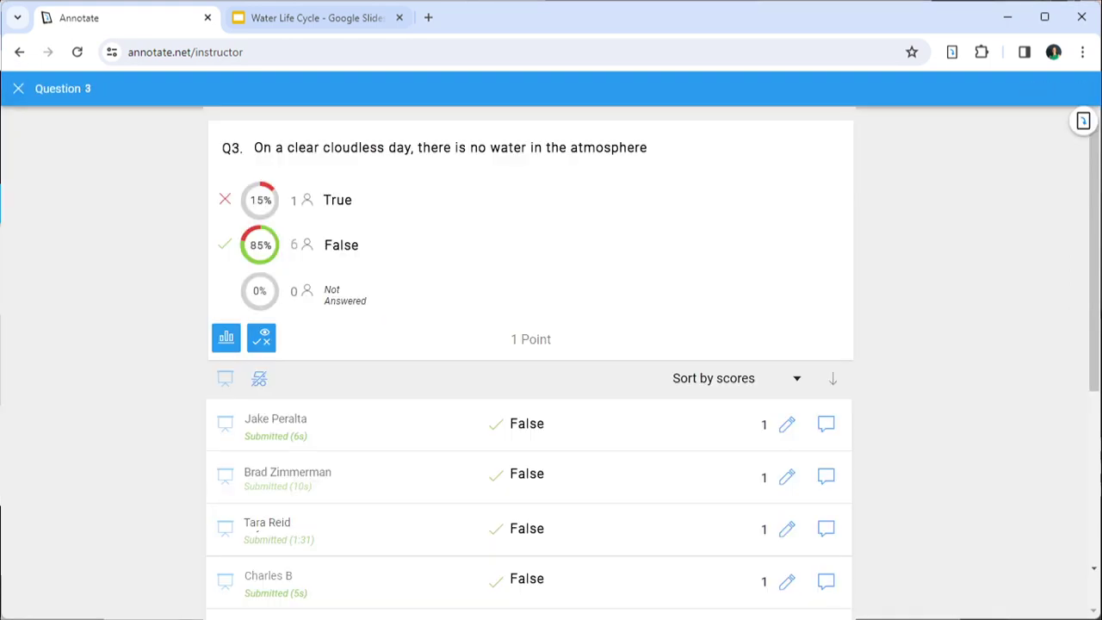
scroll(529, 344, down, 3)
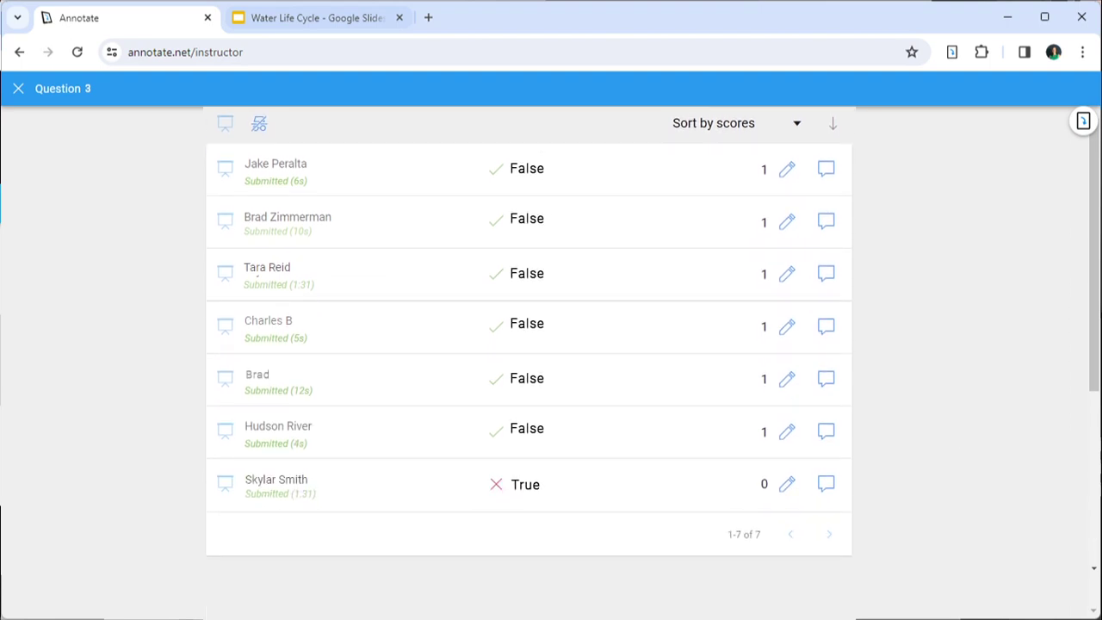
click(832, 123)
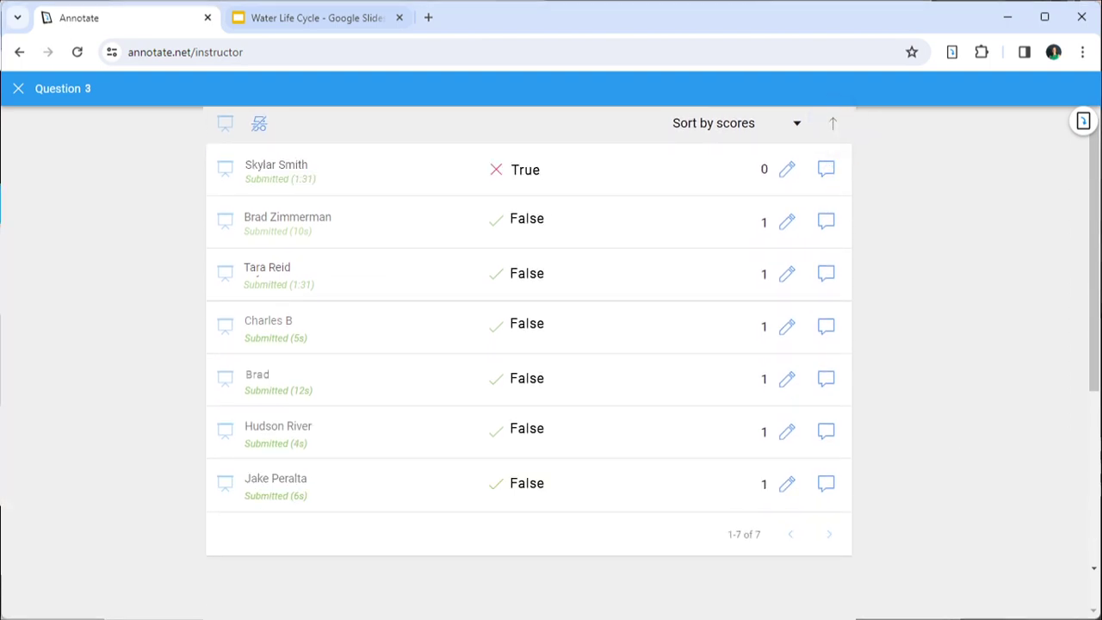